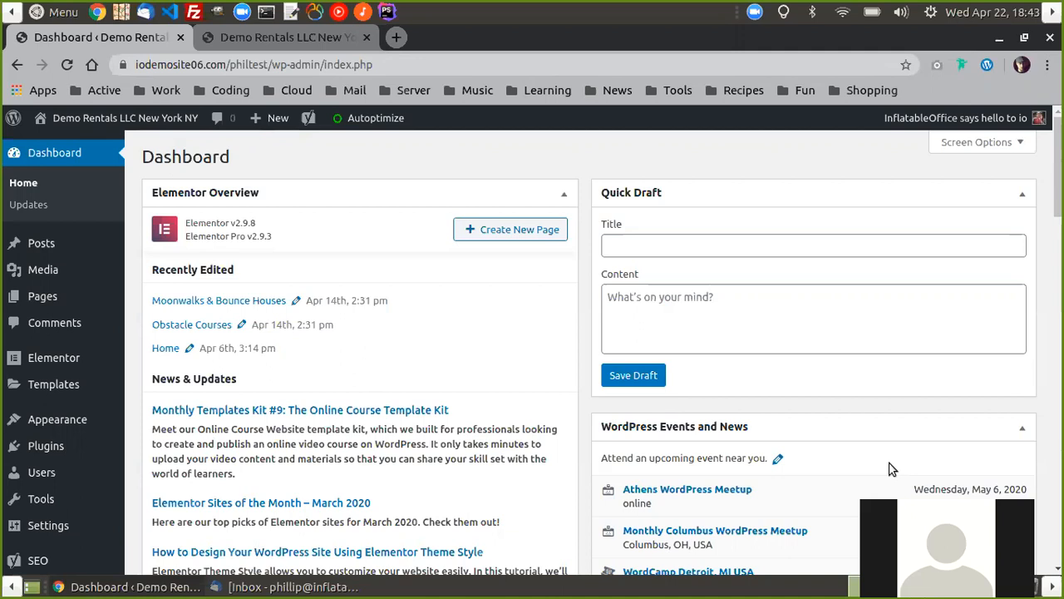
# Examine the Inventory and About Us dropdowns in the live site's navigation, and return to the WordPress dashboard
pyautogui.click(260, 36)
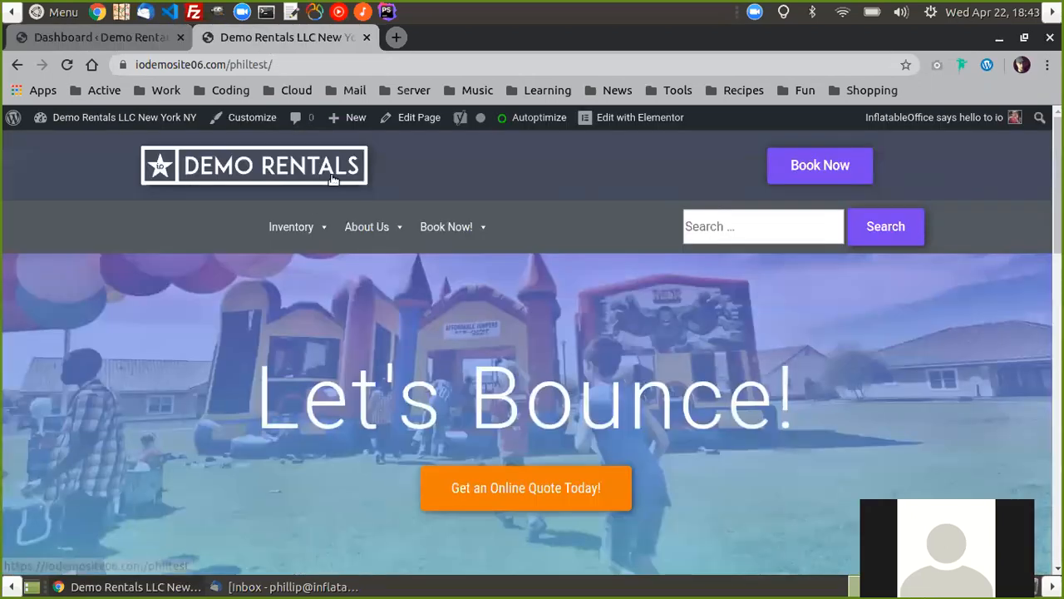
pyautogui.moveTo(275, 227)
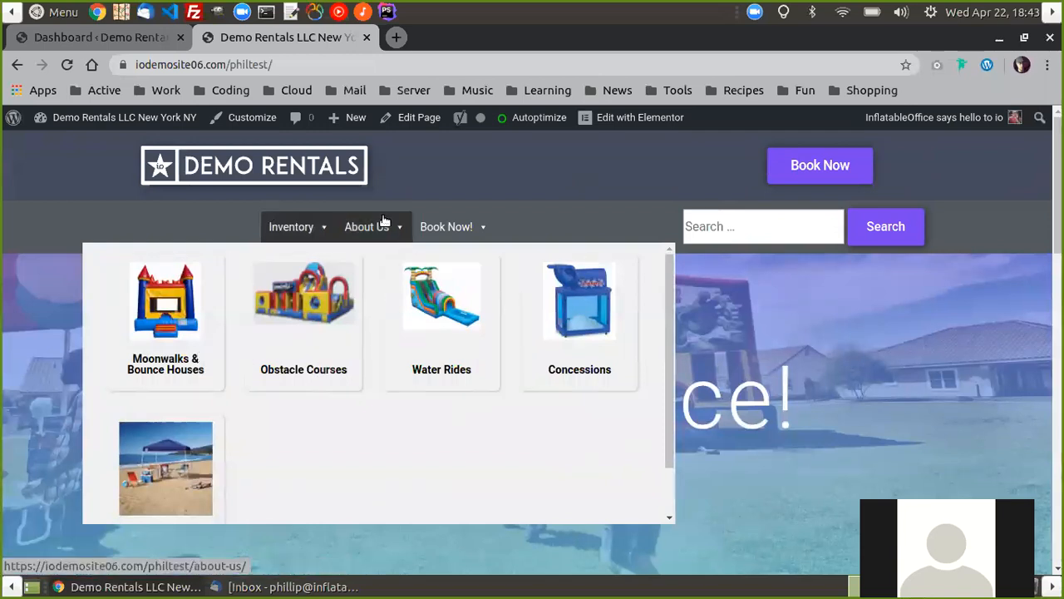
pyautogui.moveTo(387, 231)
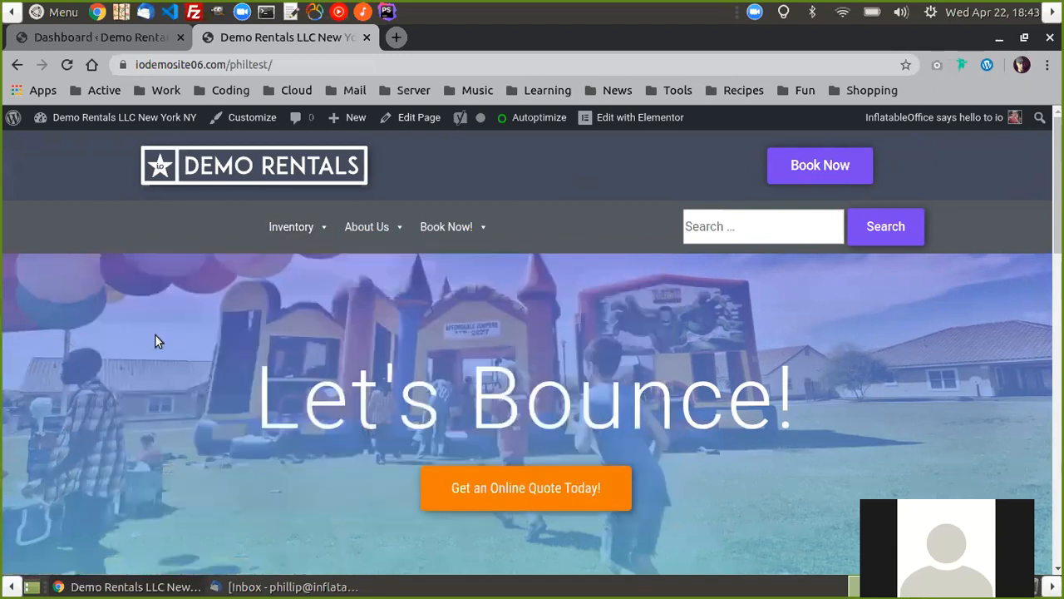
pyautogui.click(49, 37)
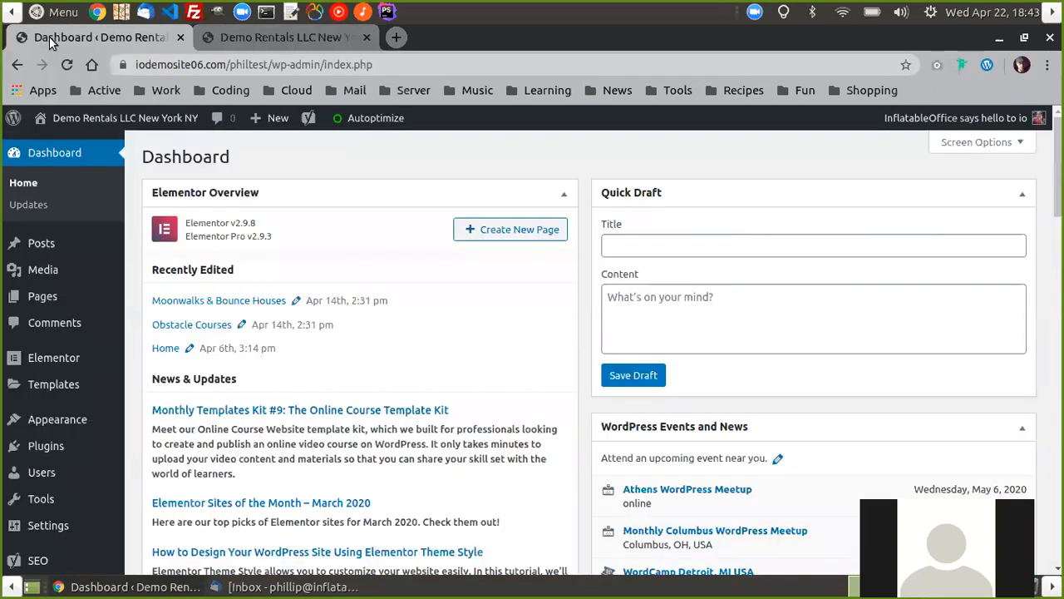
pyautogui.click(282, 41)
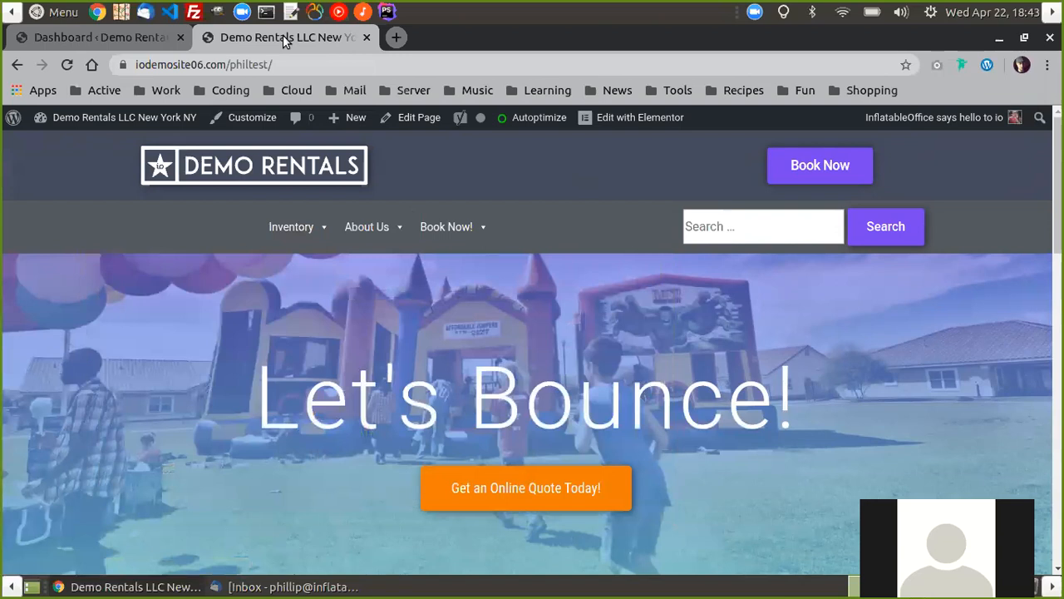
pyautogui.moveTo(335, 217)
pyautogui.click(51, 39)
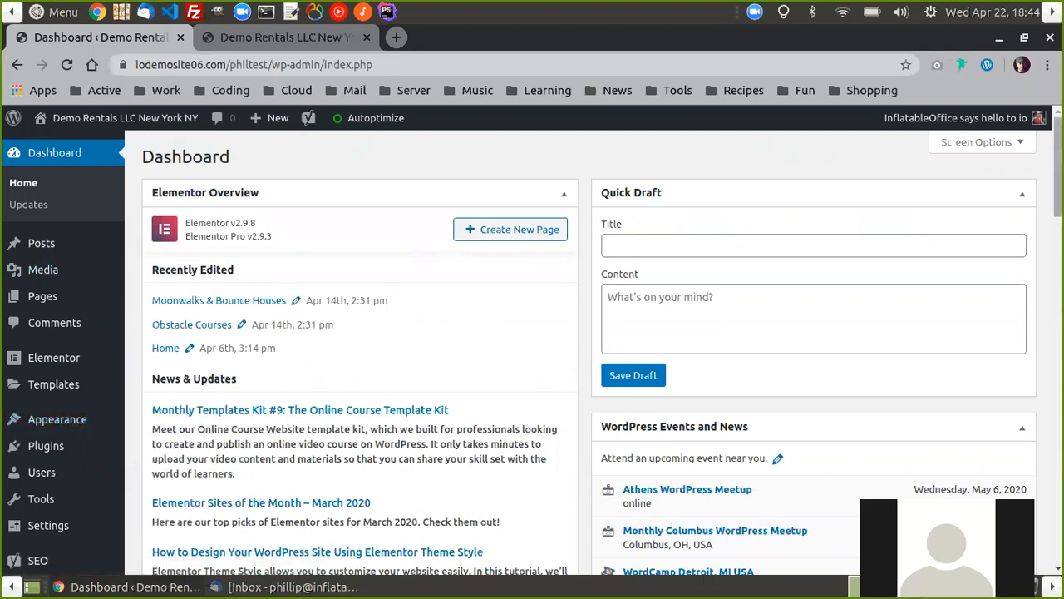
# Check the Mega Menu admin entries and the installed plugins list for the Max Mega Menu plugin
pyautogui.scroll(-6, 602, 353)
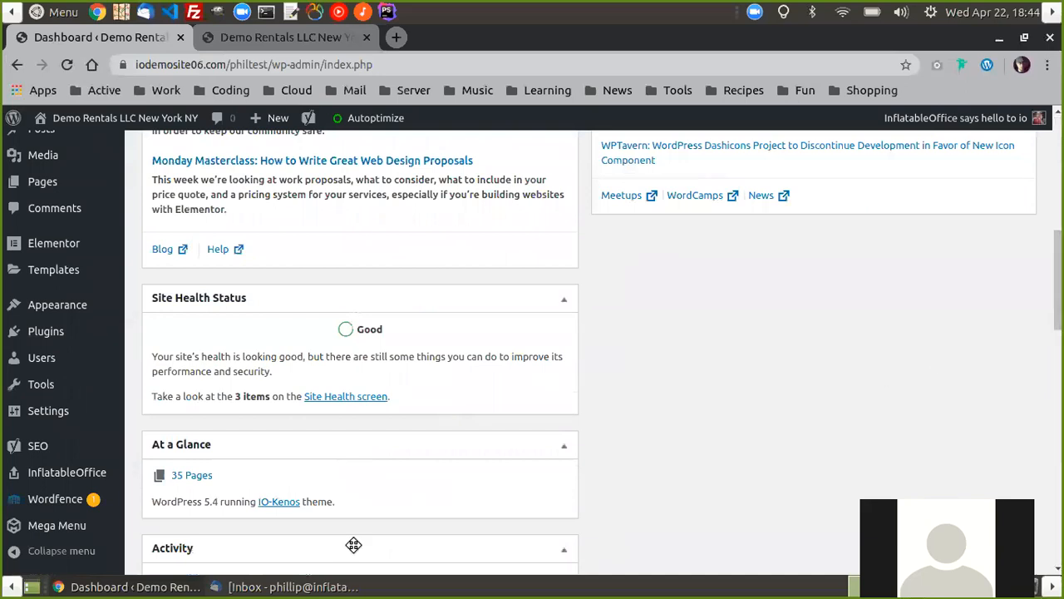
pyautogui.moveTo(67, 534)
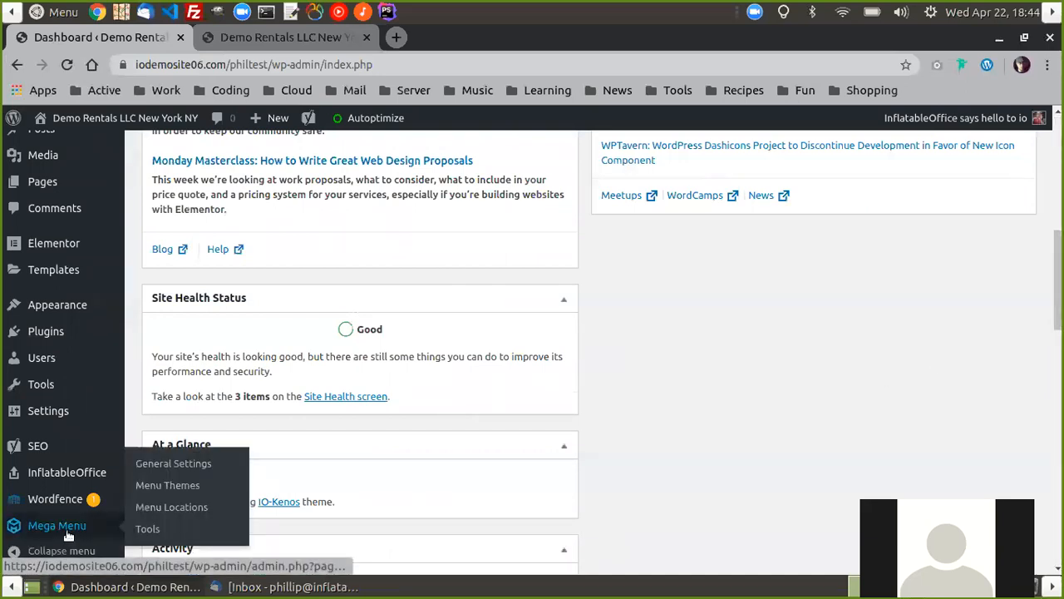
pyautogui.click(60, 336)
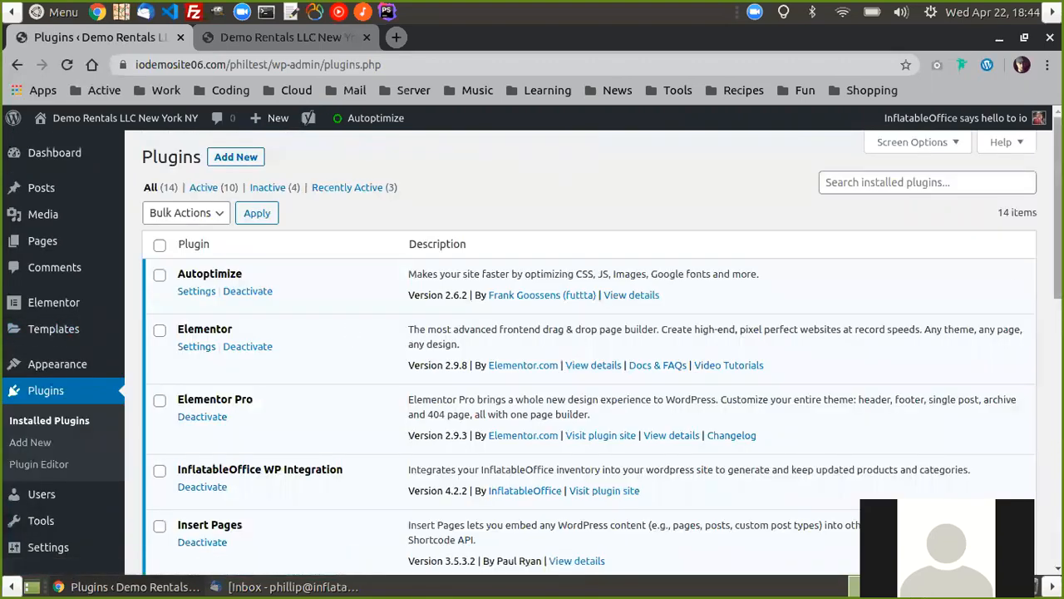
pyautogui.scroll(-3, 718, 330)
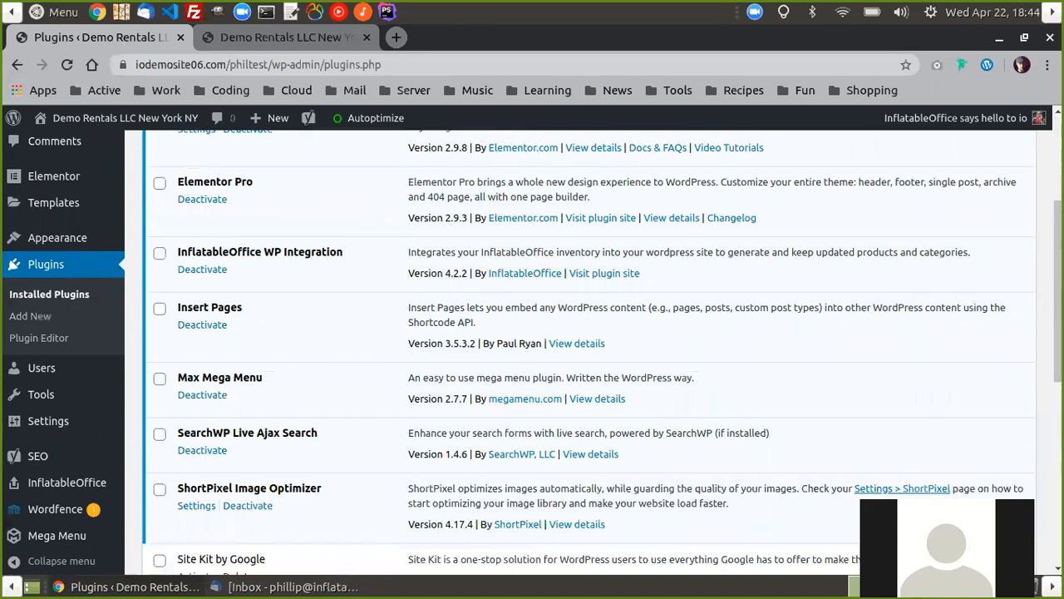
pyautogui.moveTo(1057, 291)
pyautogui.mouseDown()
pyautogui.moveTo(1057, 354)
pyautogui.moveTo(1058, 270)
pyautogui.mouseUp()
# Open the site's menu editor and check the Inventory item's mega menu layout and widget
pyautogui.moveTo(4, 345)
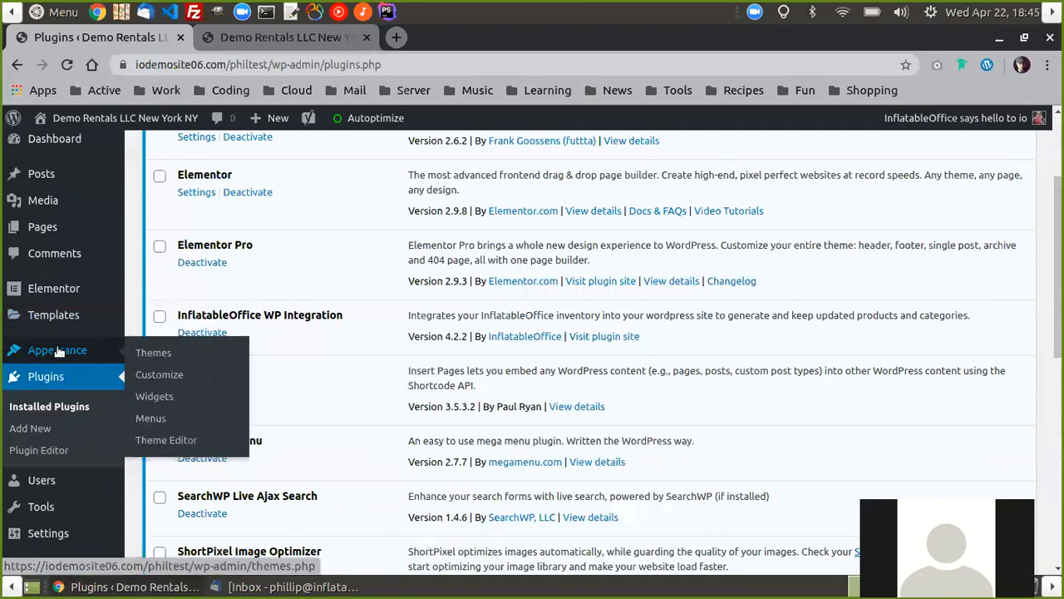
pyautogui.click(159, 420)
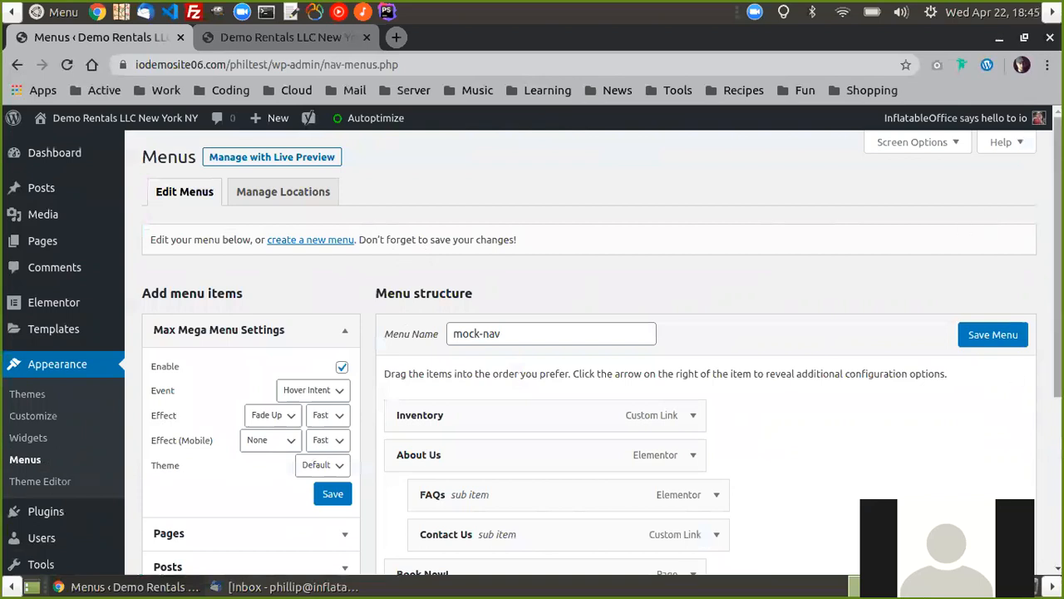
pyautogui.scroll(-3, 532, 349)
pyautogui.scroll(1, 567, 431)
pyautogui.scroll(-1, 567, 431)
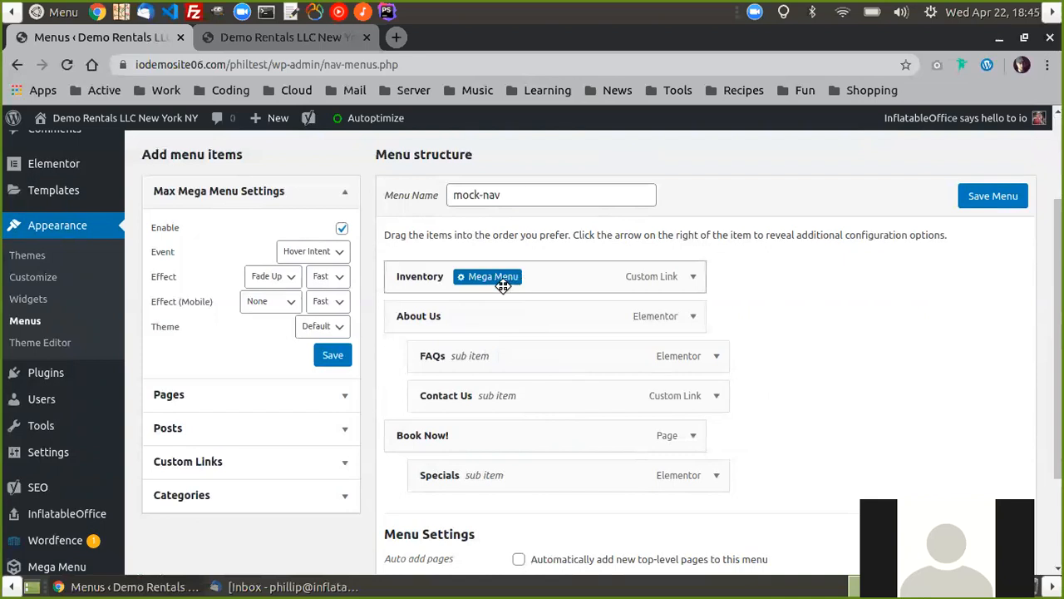
pyautogui.click(484, 279)
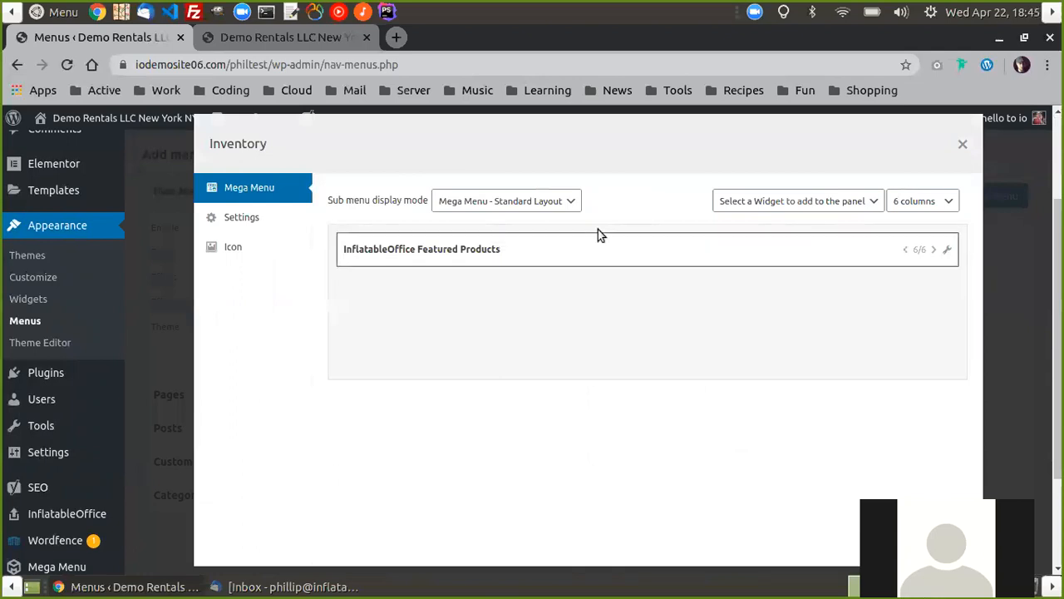
pyautogui.click(963, 145)
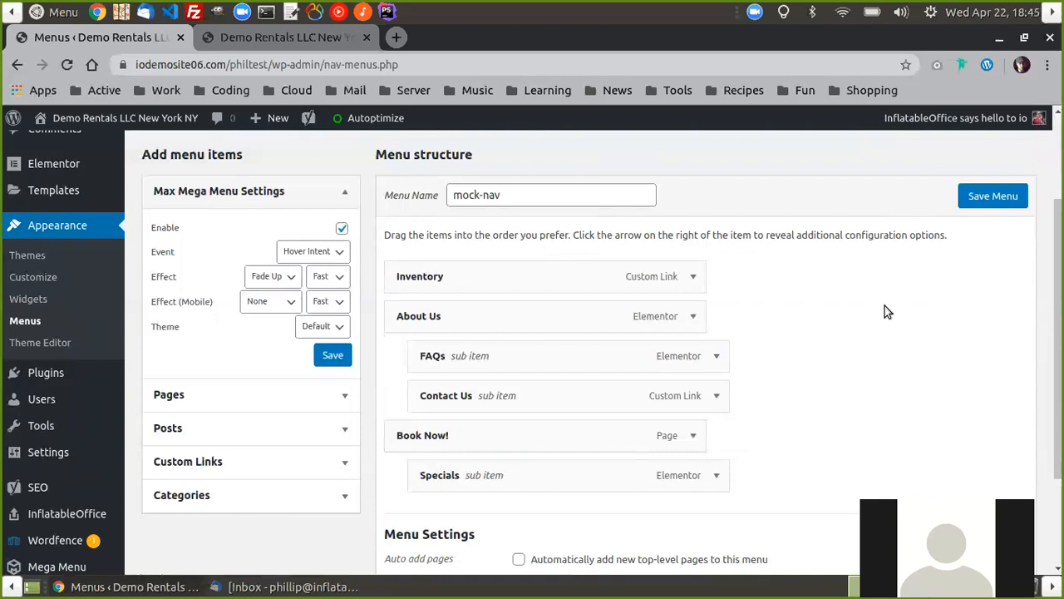
# Check the custom link fields and the pages available for adding to the mock-nav menu
pyautogui.click(342, 465)
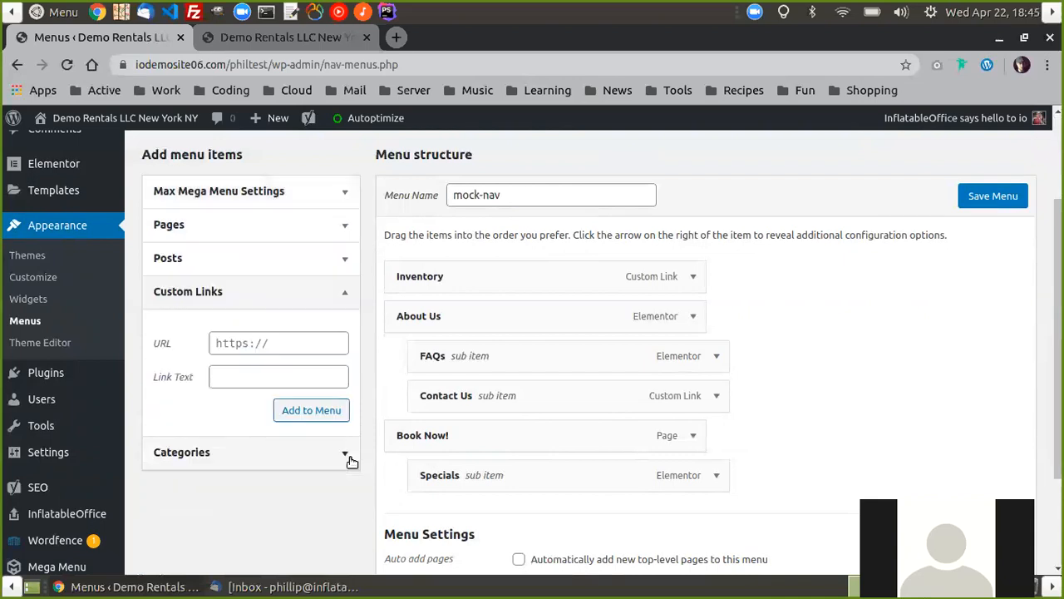
pyautogui.click(260, 343)
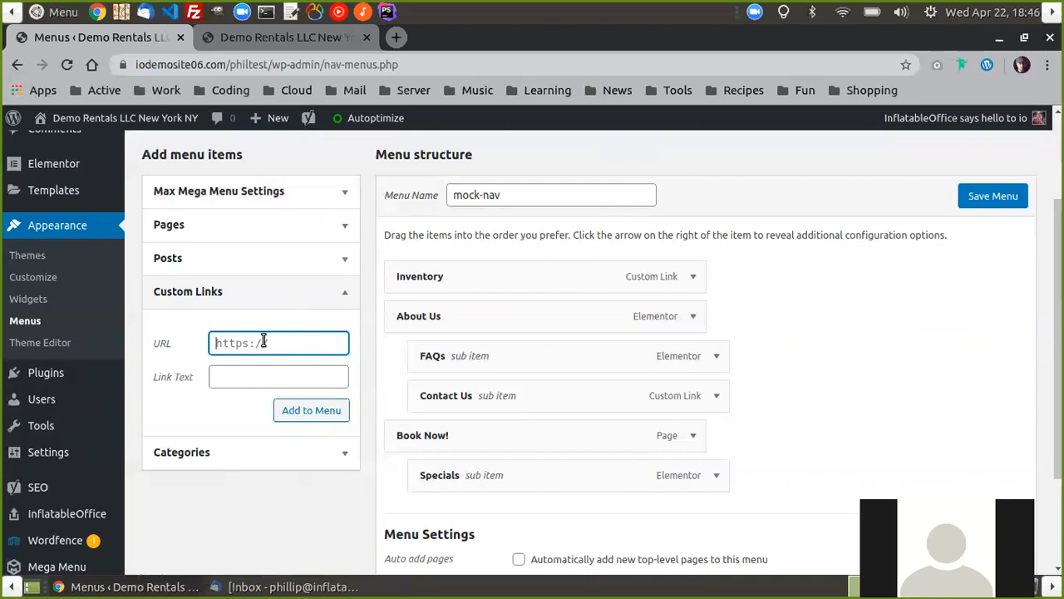
pyautogui.click(341, 226)
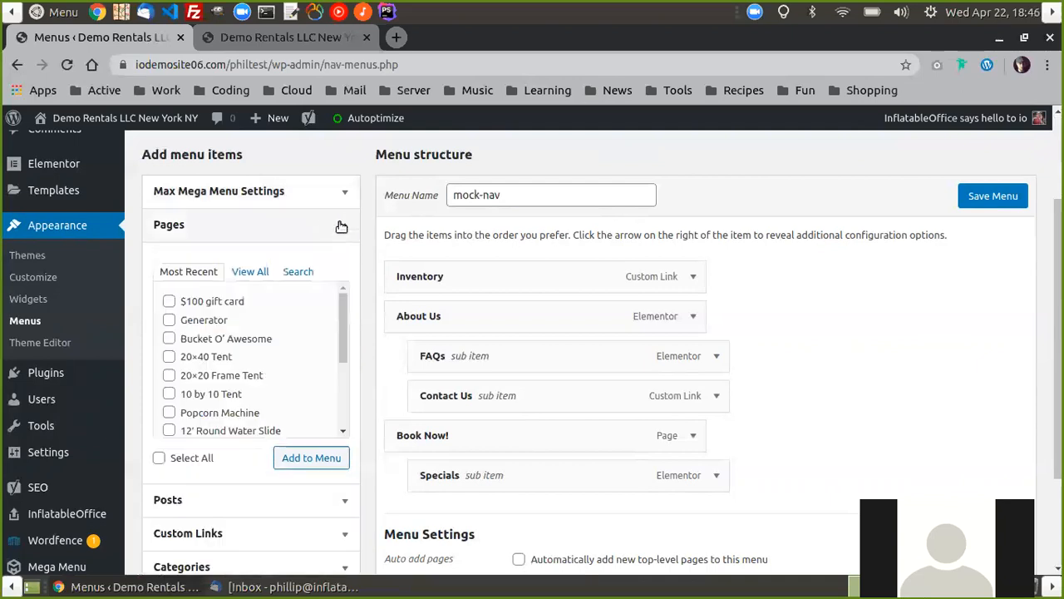
pyautogui.click(341, 226)
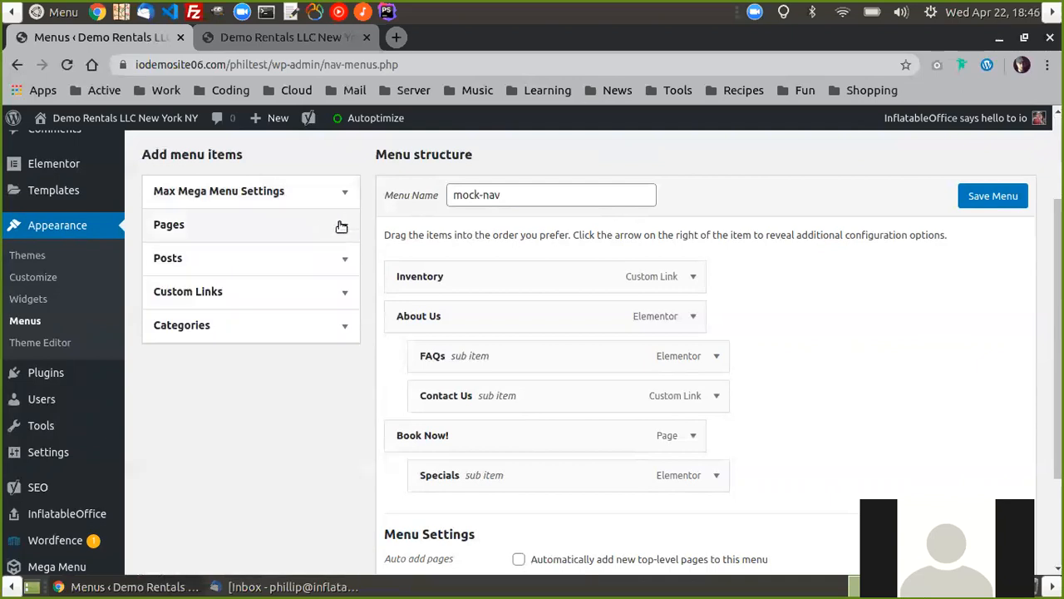
# Review the Book Now! and Inventory dropdowns on the live site and return to the menu editor
pyautogui.click(301, 38)
pyautogui.moveTo(466, 234)
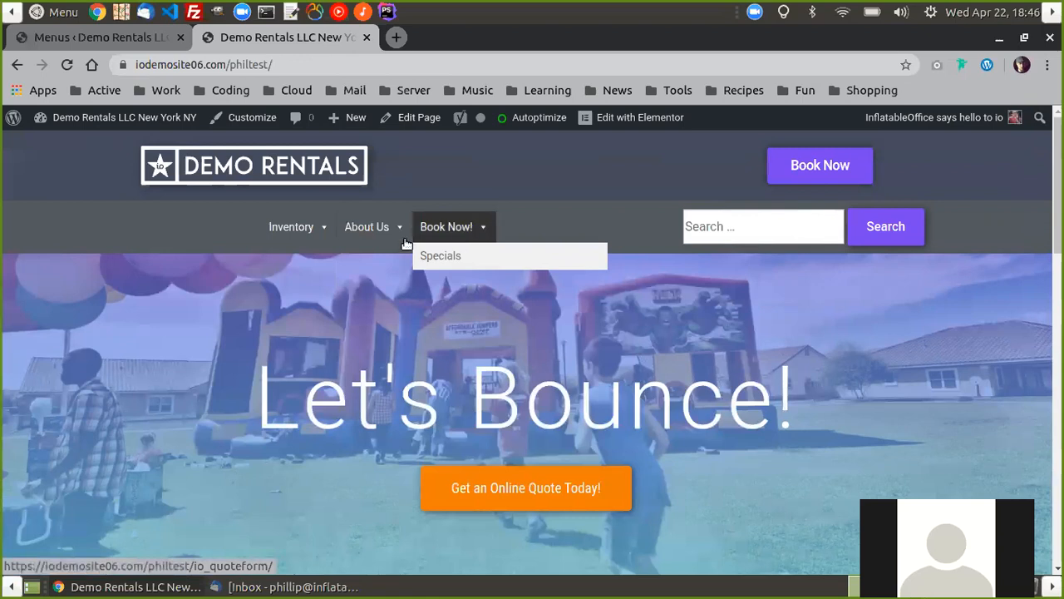
pyautogui.moveTo(285, 231)
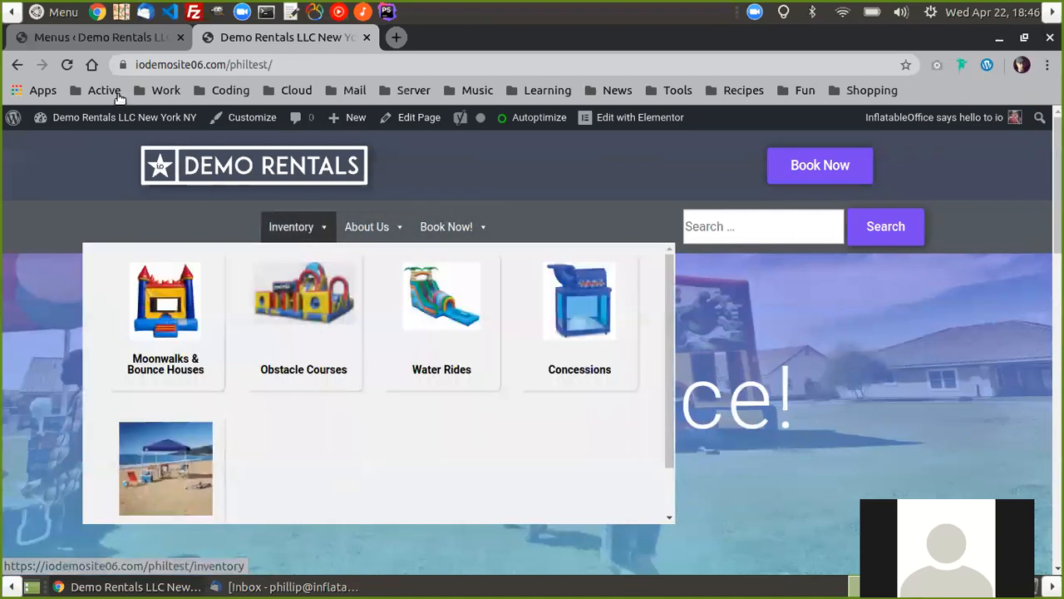
pyautogui.click(84, 41)
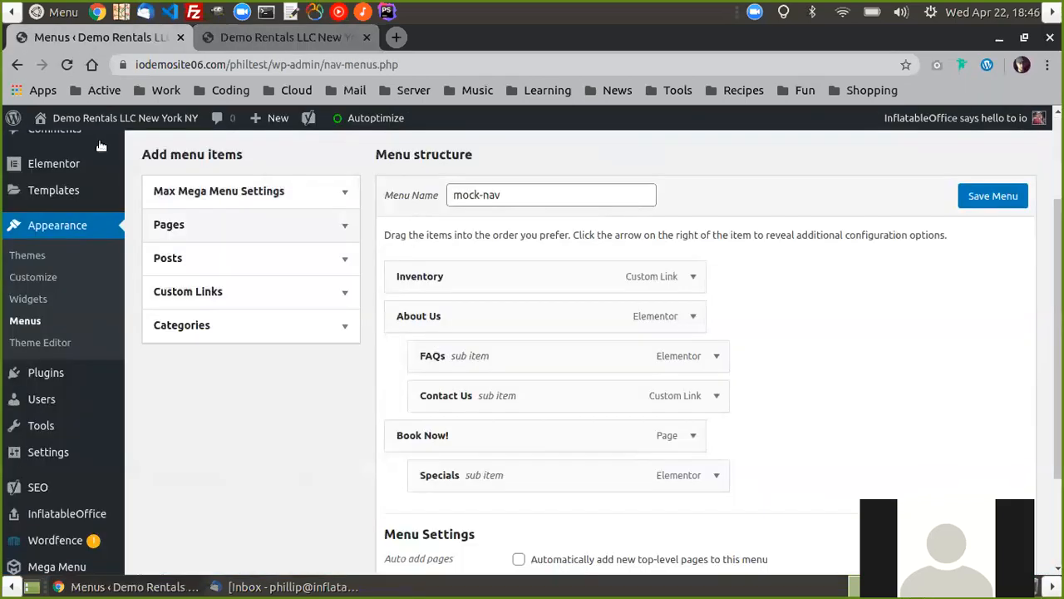
# Add a custom link with URL "#" and link text "Custom" to the mock-nav menu, and save the menu
pyautogui.click(187, 296)
pyautogui.click(248, 341)
pyautogui.write('#')
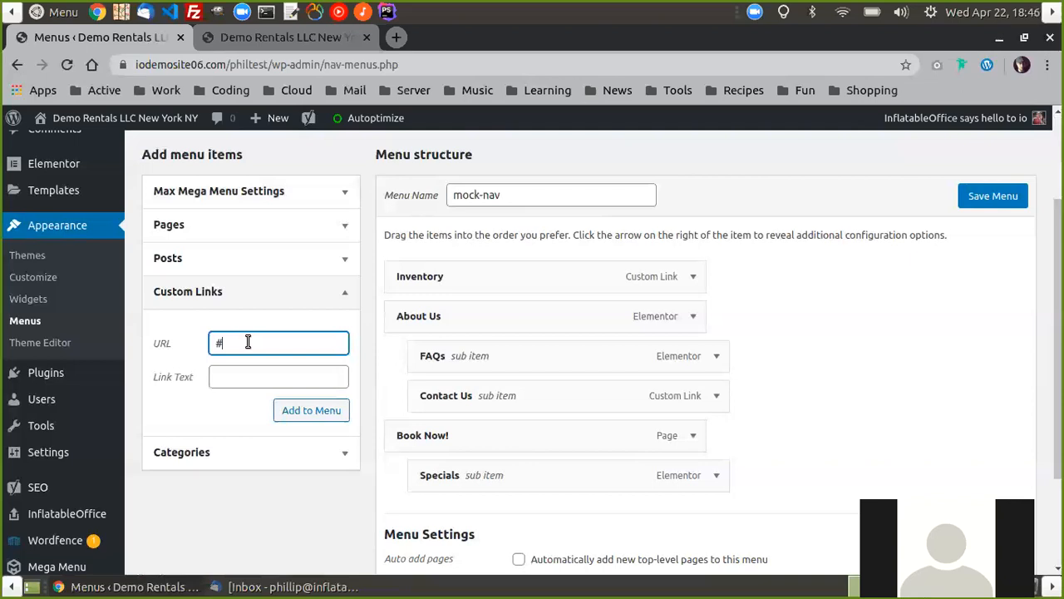
pyautogui.press('Tab')
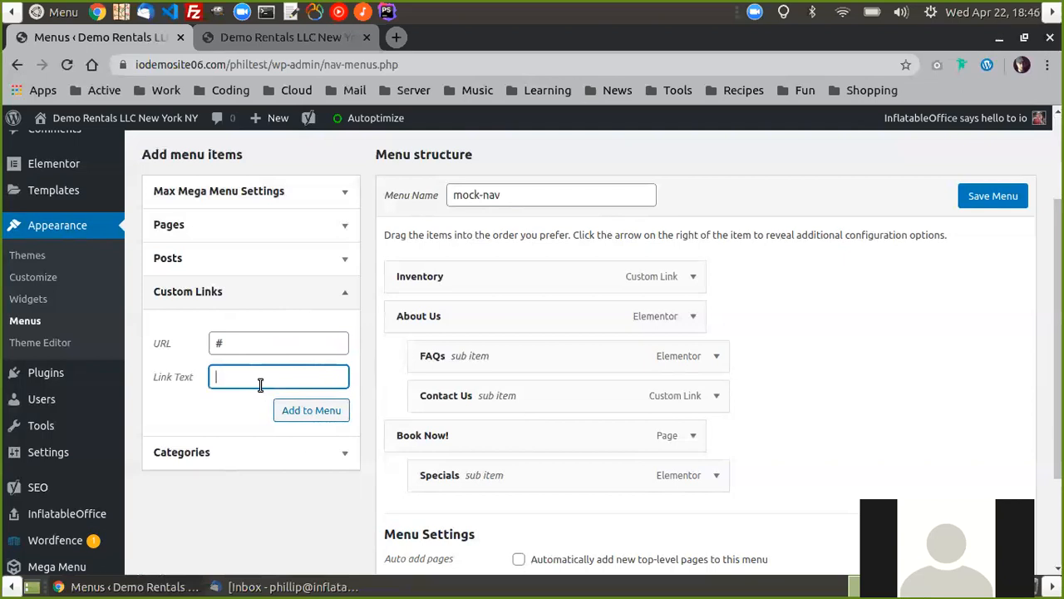
pyautogui.write('Custom')
pyautogui.click(321, 409)
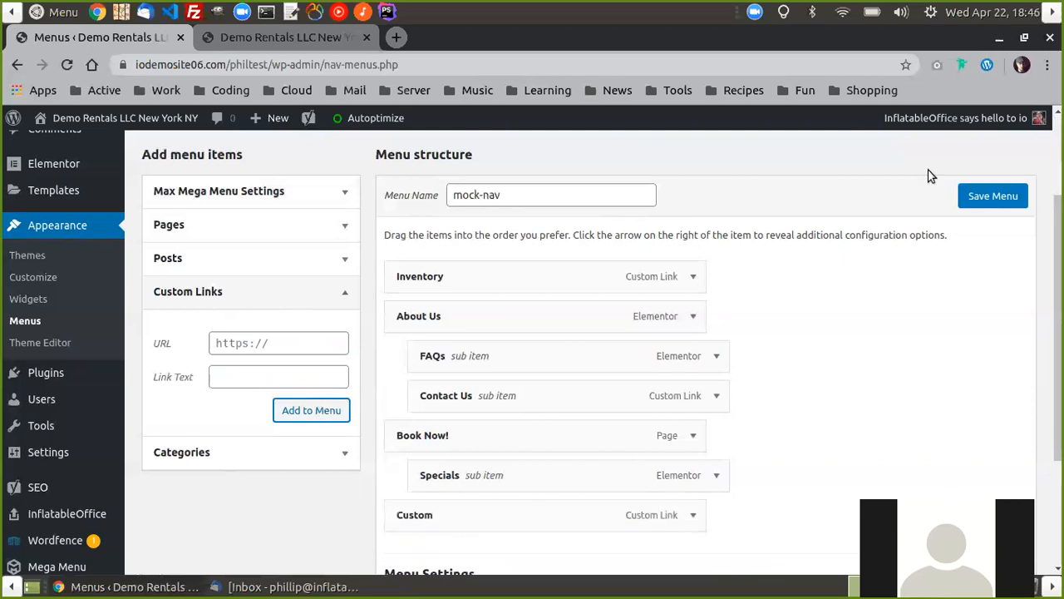
pyautogui.click(998, 197)
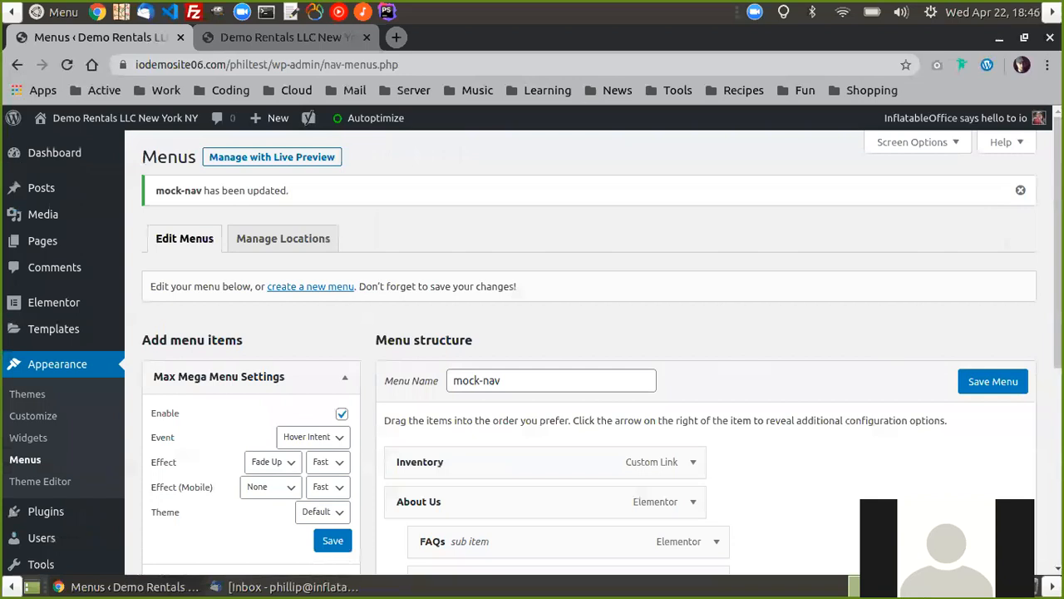
# Move the Custom item directly below Inventory and set its sub menu display mode to Mega Menu - Standard Layout
pyautogui.moveTo(1058, 274); pyautogui.dragTo(1058, 419)
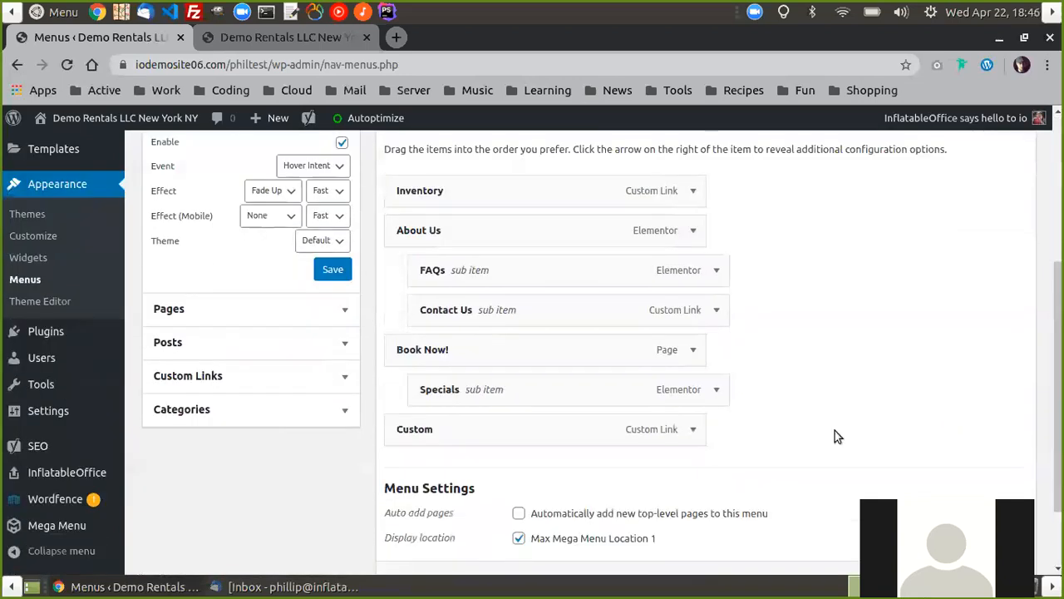
pyautogui.moveTo(573, 440); pyautogui.dragTo(573, 238)
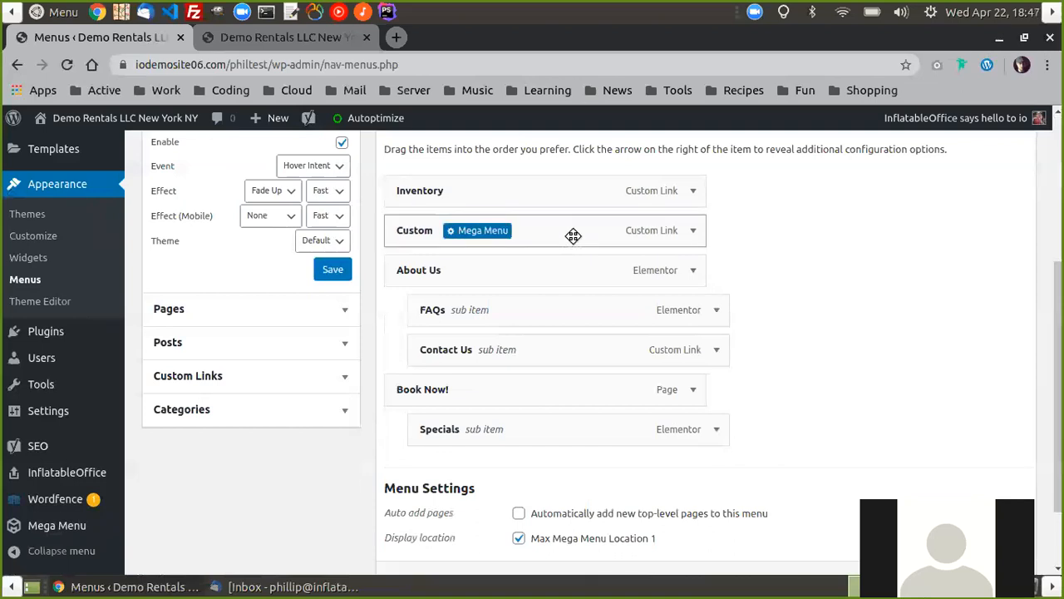
pyautogui.click(472, 234)
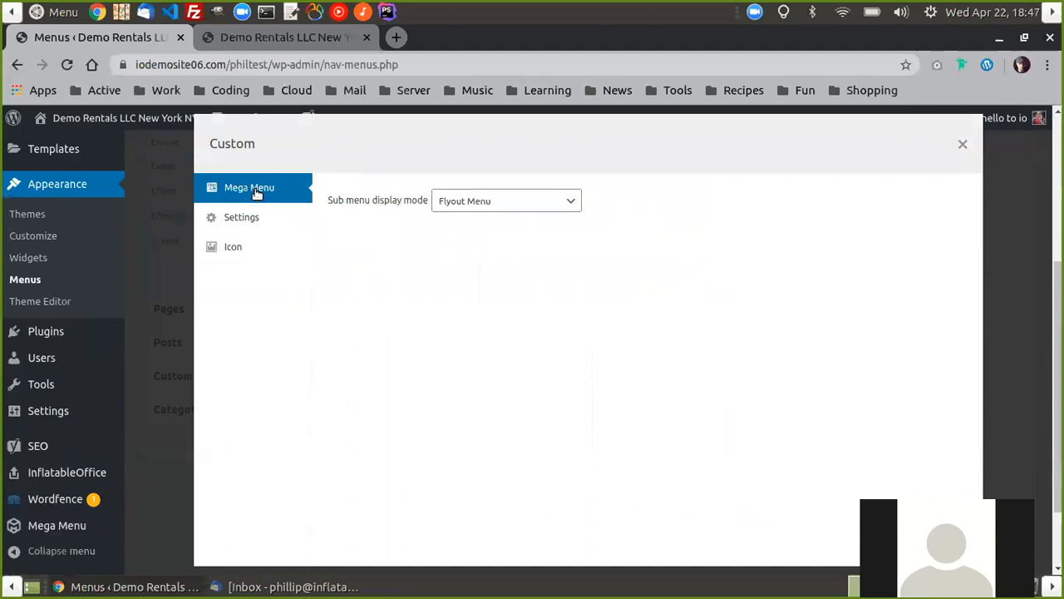
pyautogui.click(498, 201)
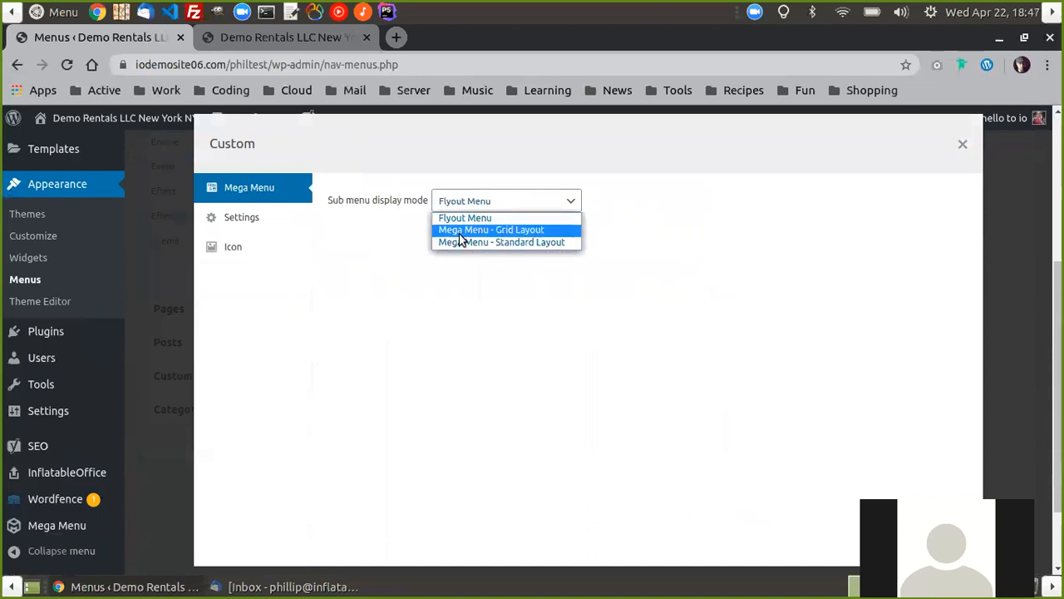
pyautogui.click(521, 242)
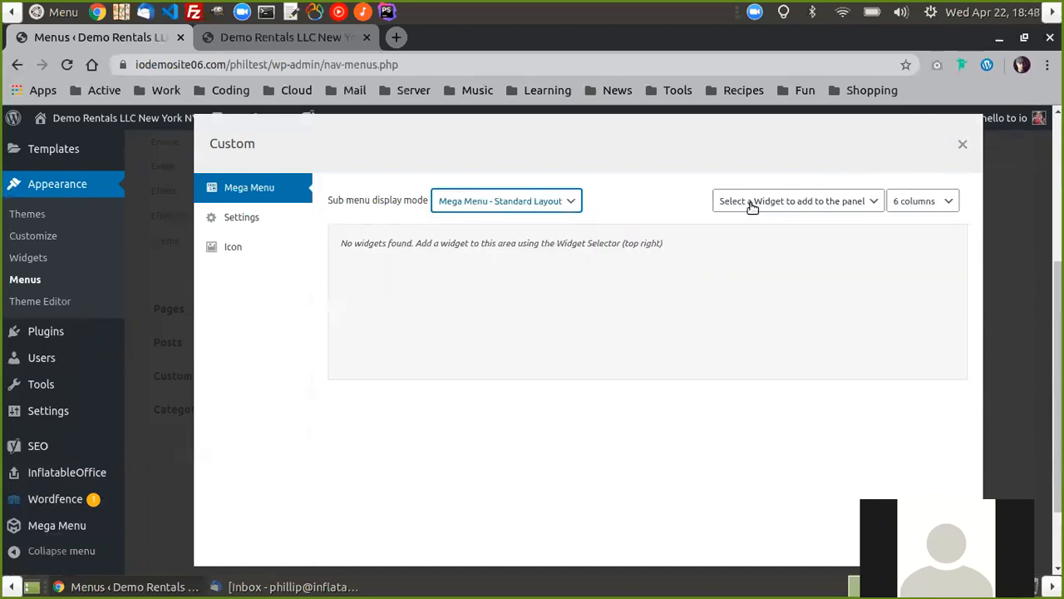
# Add an InflatableOffice Featured Products widget to the Custom mega menu panel, widen it to 6/6 columns, and open its settings
pyautogui.click(812, 201)
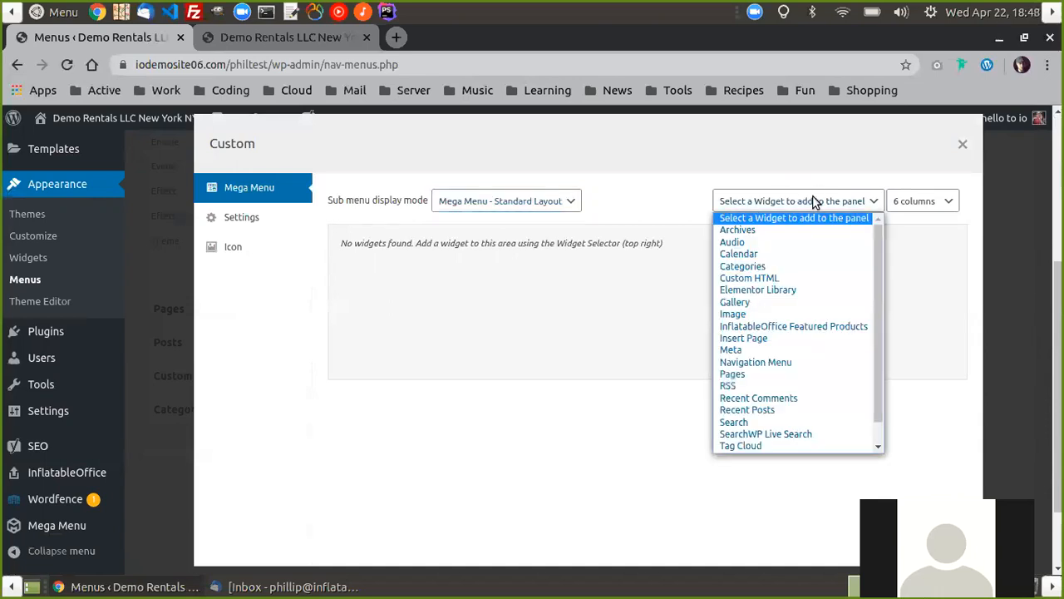
pyautogui.click(751, 330)
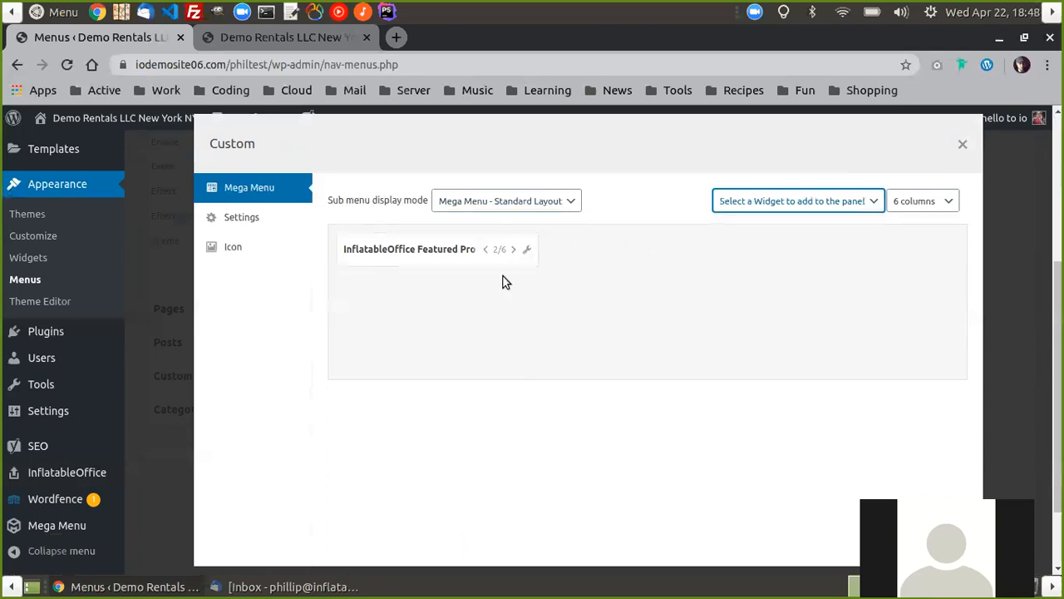
pyautogui.click(514, 254)
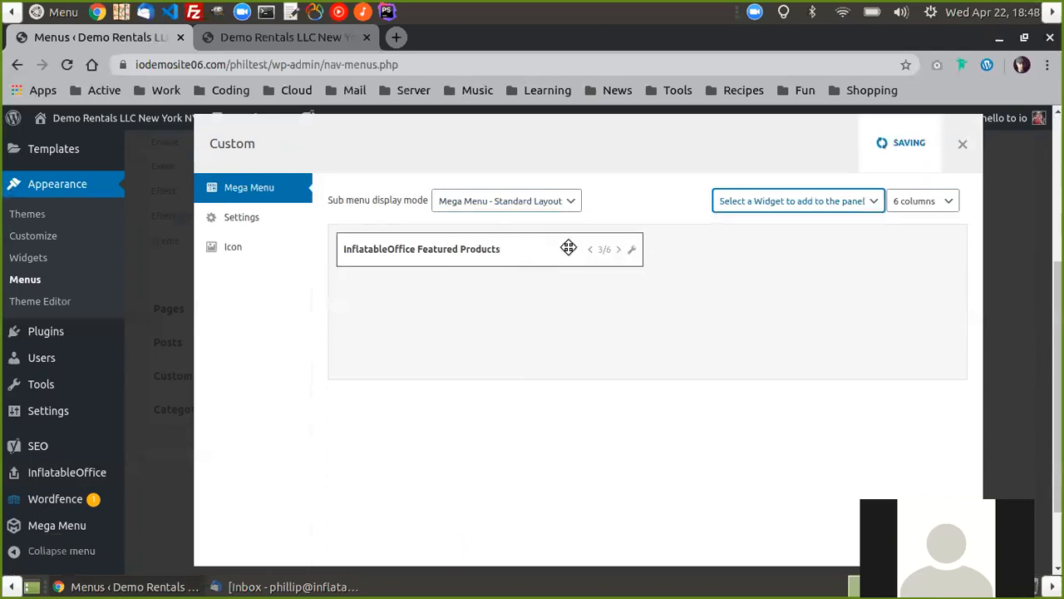
pyautogui.click(620, 252)
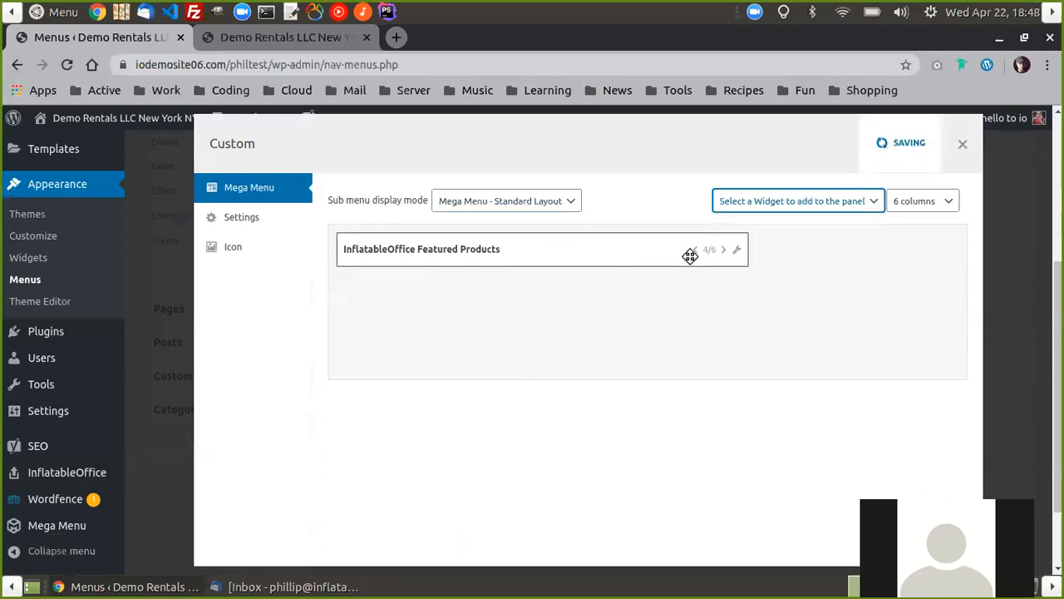
pyautogui.click(724, 252)
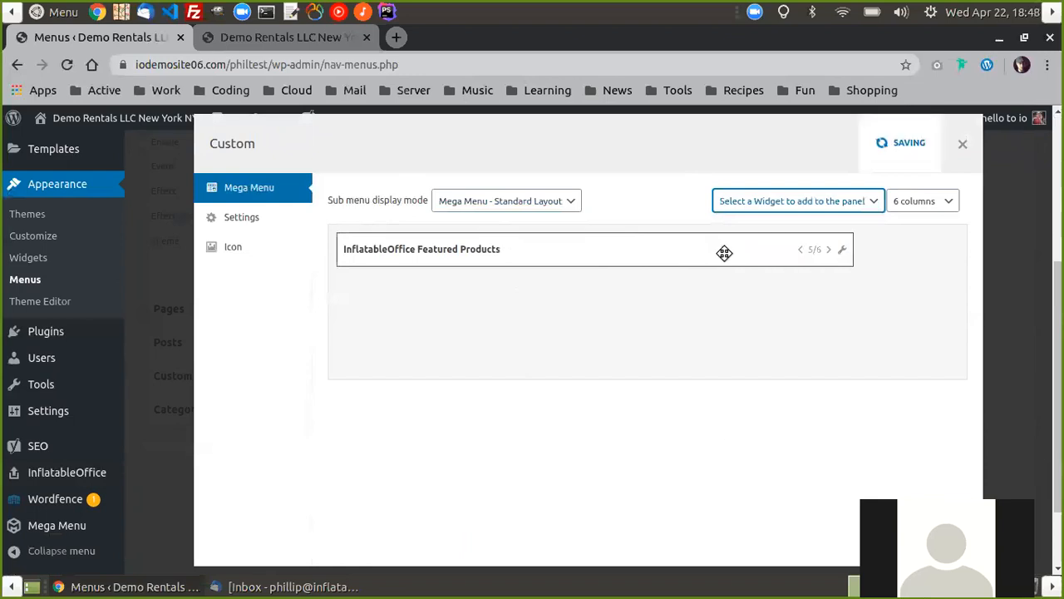
pyautogui.click(829, 250)
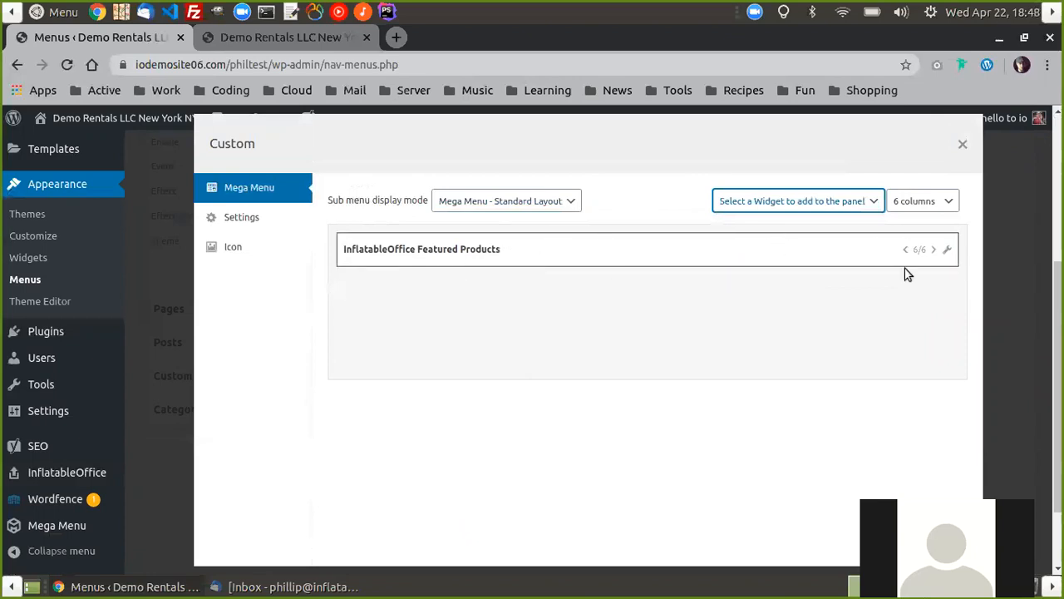
pyautogui.click(949, 257)
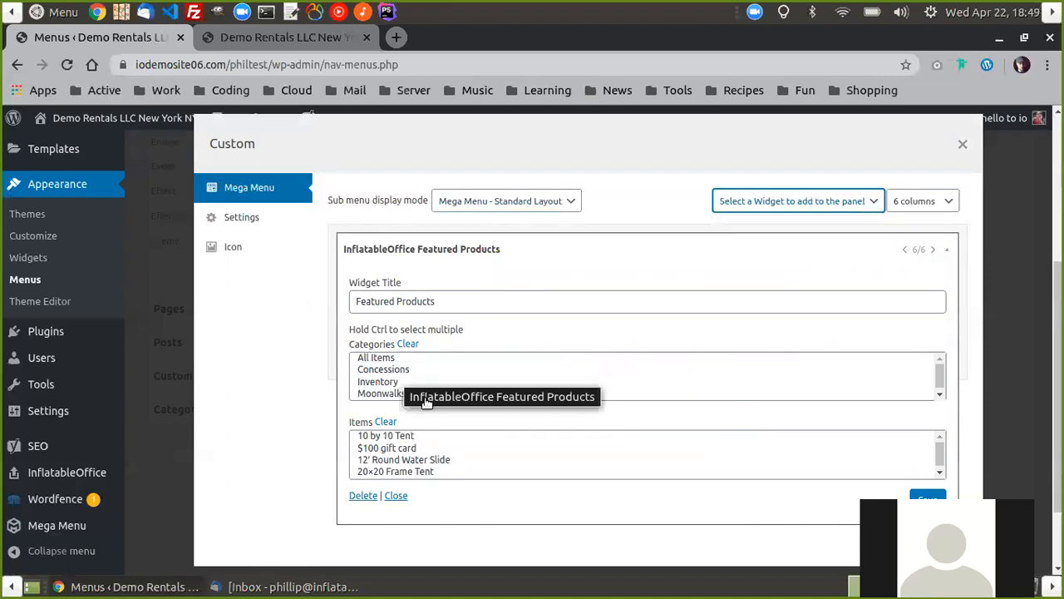
# Try selecting the Moonwalks & Bounce Houses, Obstacle Courses and Party Equipment categories in the widget, and clear the category selection
pyautogui.moveTo(939, 376); pyautogui.dragTo(939, 386)
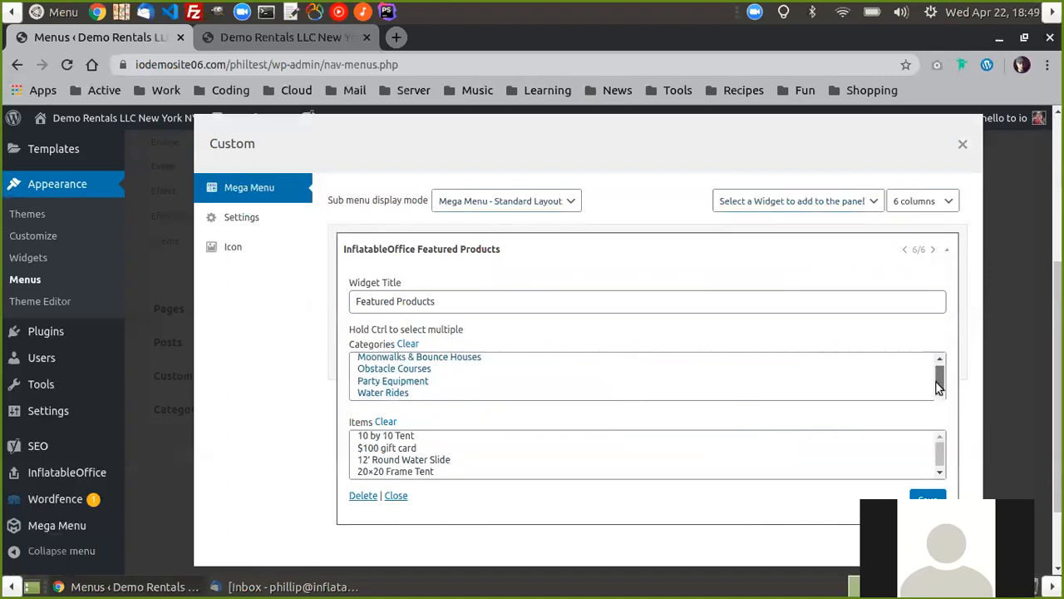
pyautogui.click(391, 381)
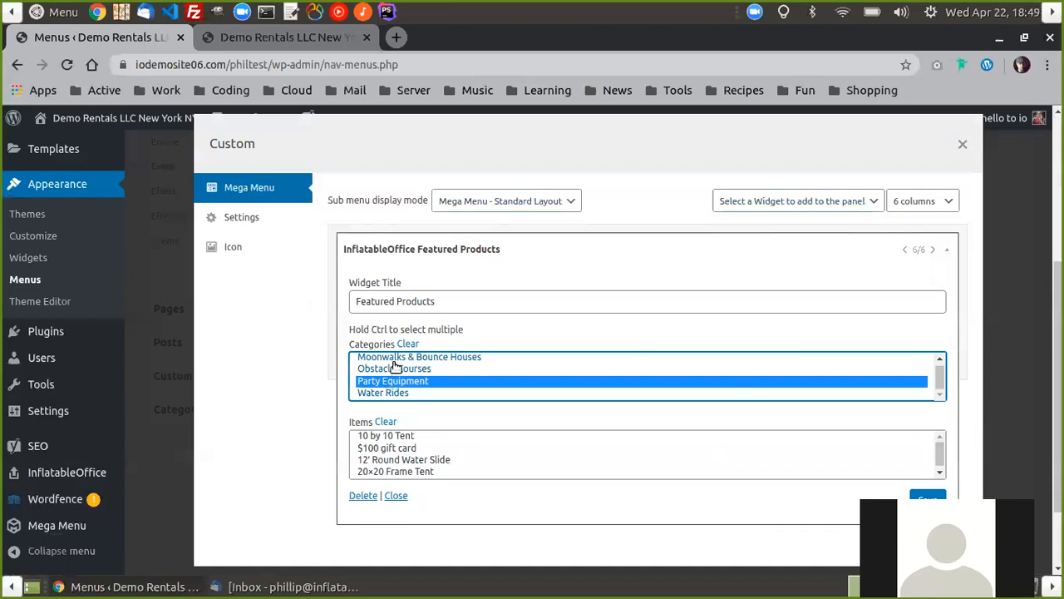
pyautogui.keyDown('ctrl'); pyautogui.click(395, 359); pyautogui.keyUp('ctrl')
pyautogui.keyDown('ctrl'); pyautogui.click(394, 369); pyautogui.keyUp('ctrl')
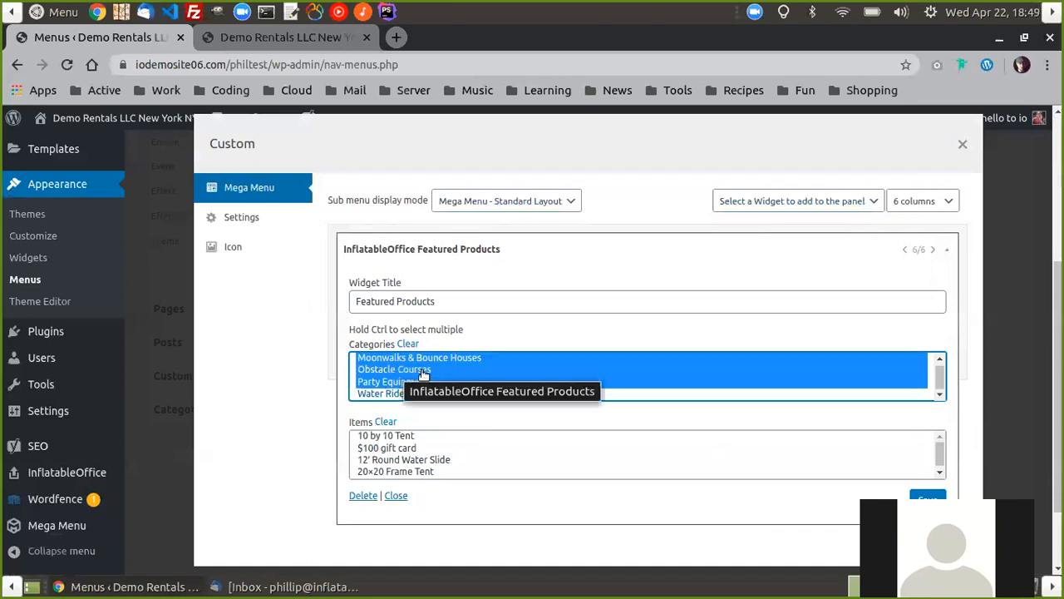
pyautogui.click(406, 346)
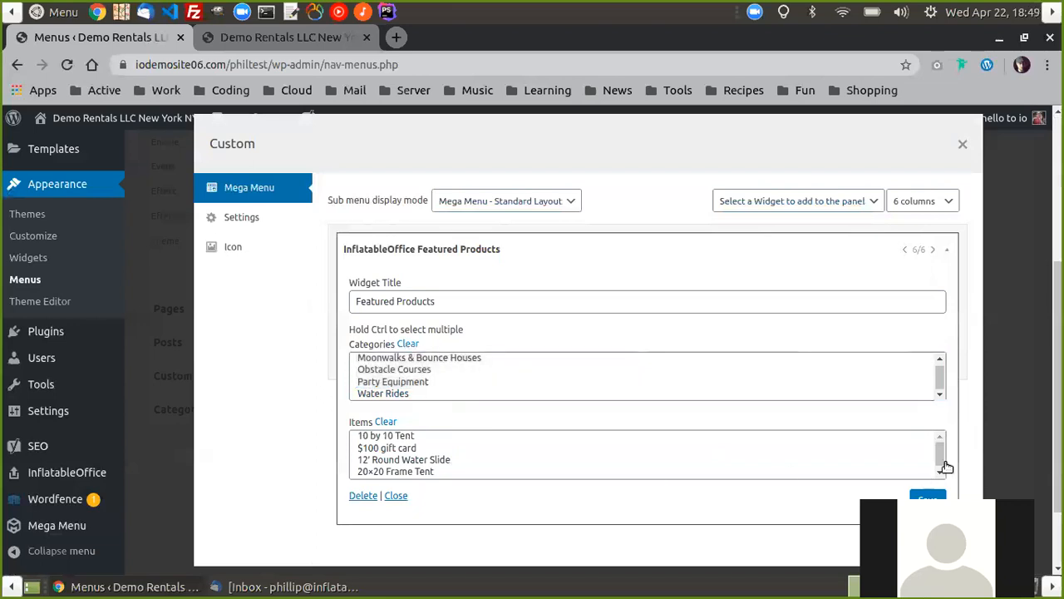
# Select the items 12' Round Water Slide, 20×20 Frame Tent and 20×40 Tent for the Featured Products widget and save it
pyautogui.moveTo(940, 460); pyautogui.dragTo(941, 439)
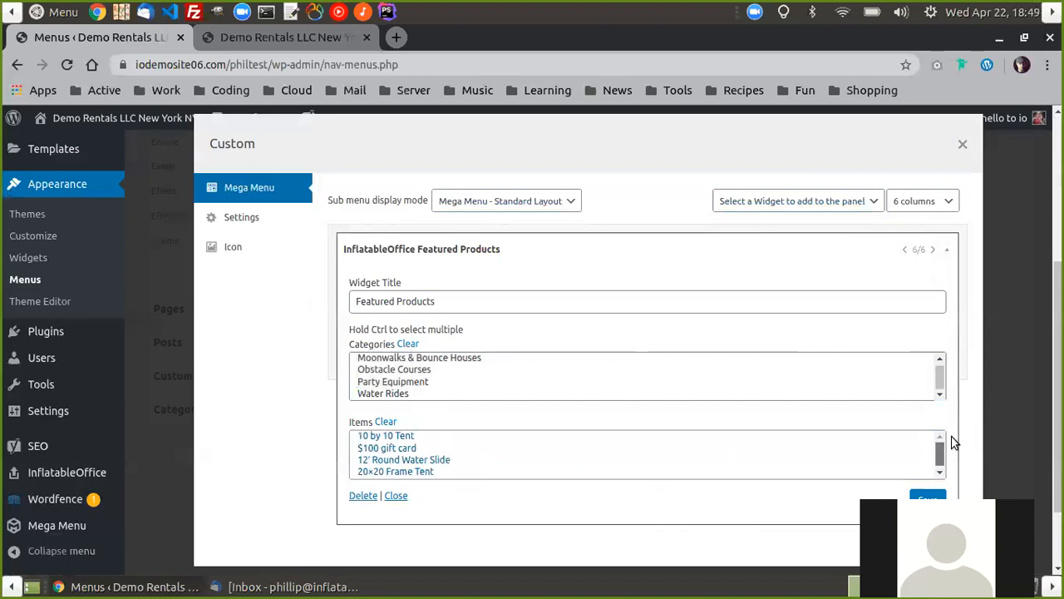
pyautogui.click(388, 449)
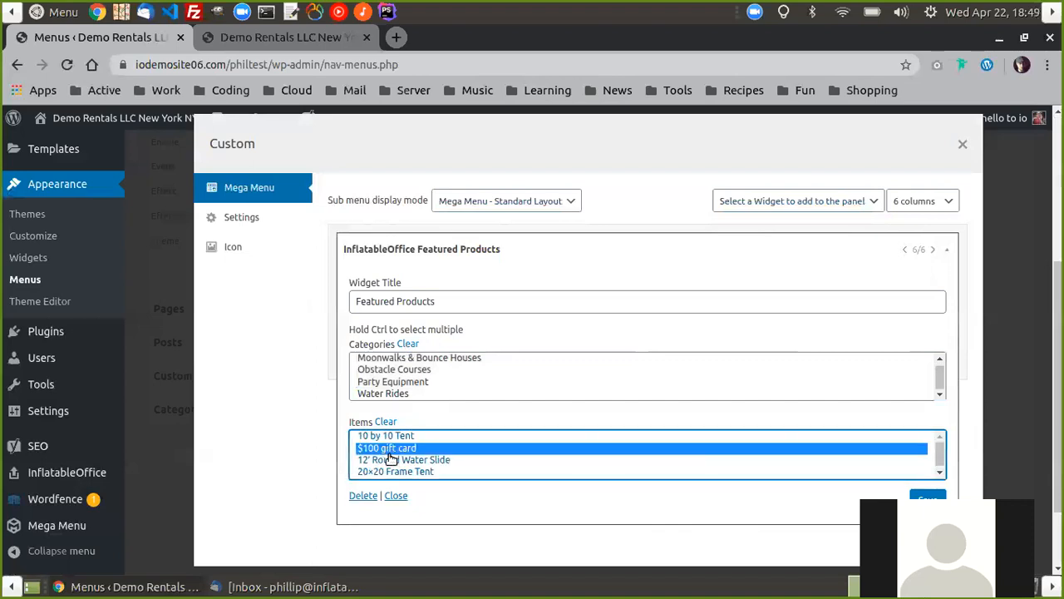
pyautogui.click(393, 460)
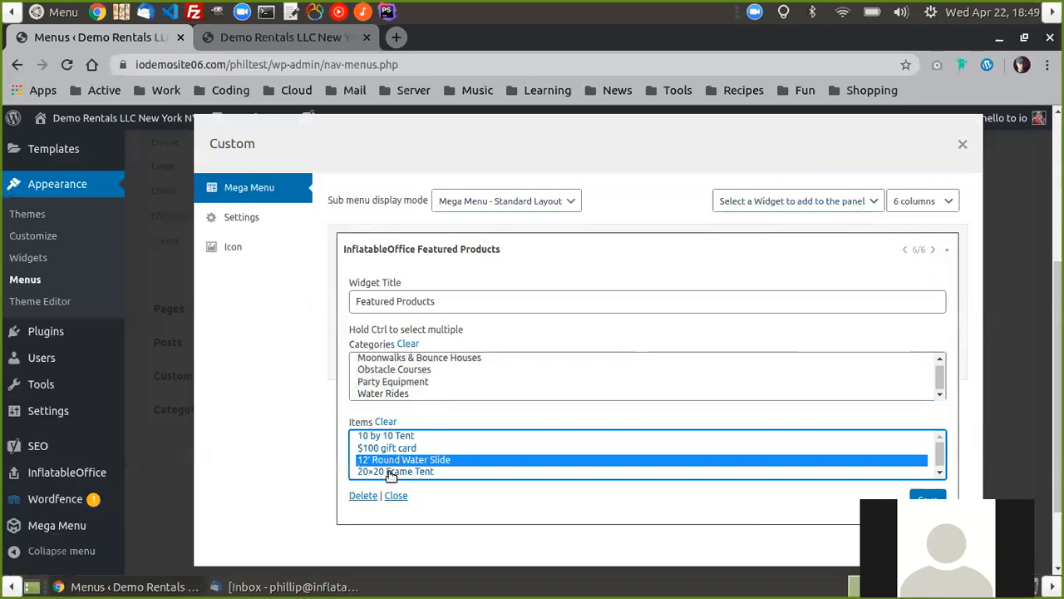
pyautogui.keyDown('ctrl'); pyautogui.click(391, 472); pyautogui.keyUp('ctrl')
pyautogui.keyDown('ctrl'); pyautogui.click(390, 474); pyautogui.keyUp('ctrl')
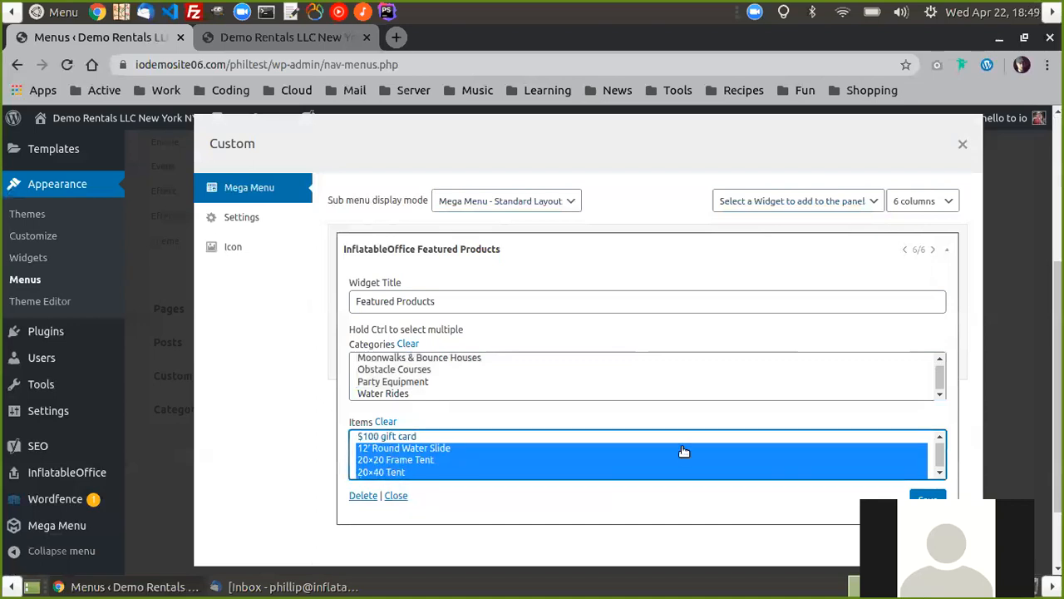
pyautogui.click(927, 496)
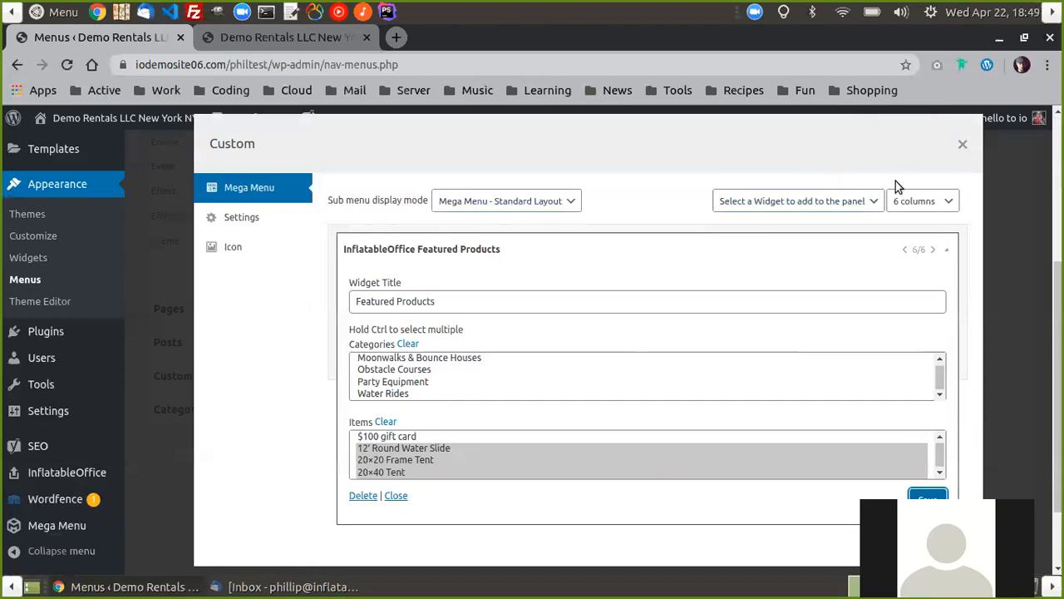
# Close the Custom item's mega menu settings and save the mock-nav menu
pyautogui.click(962, 144)
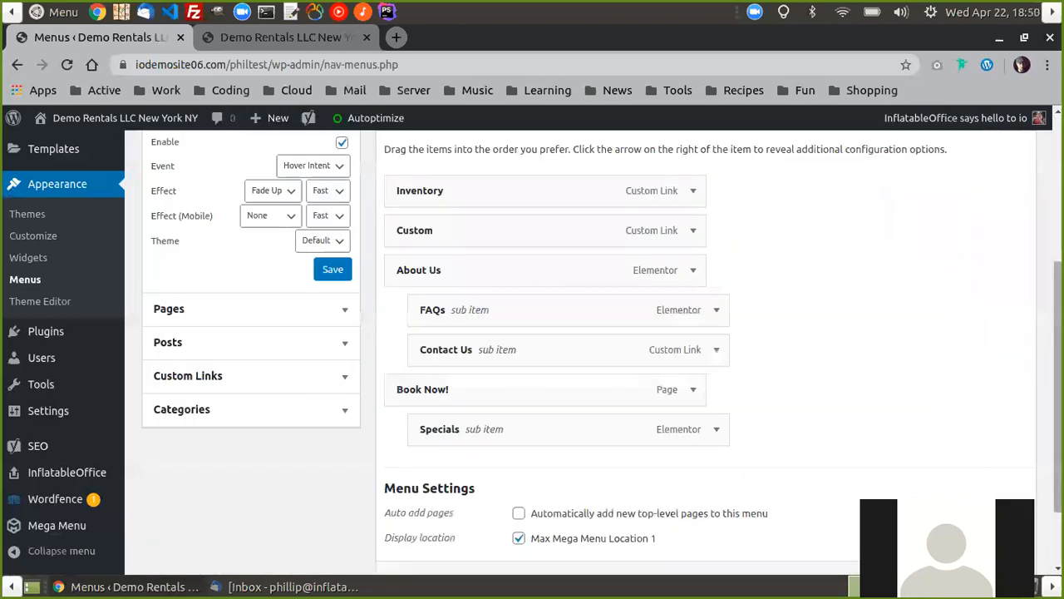
pyautogui.scroll(3, 1058, 374)
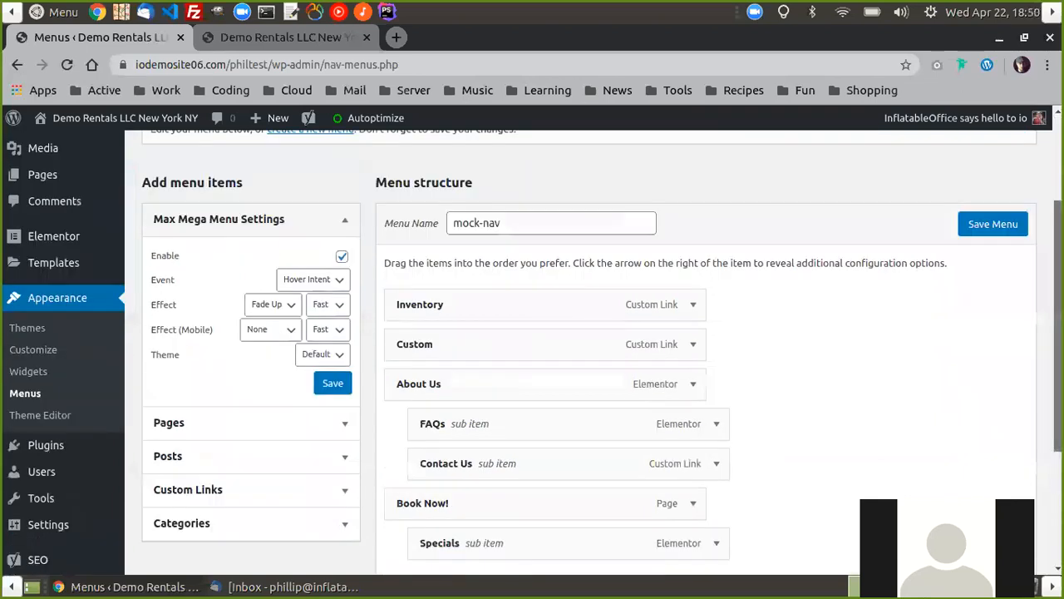
pyautogui.click(990, 227)
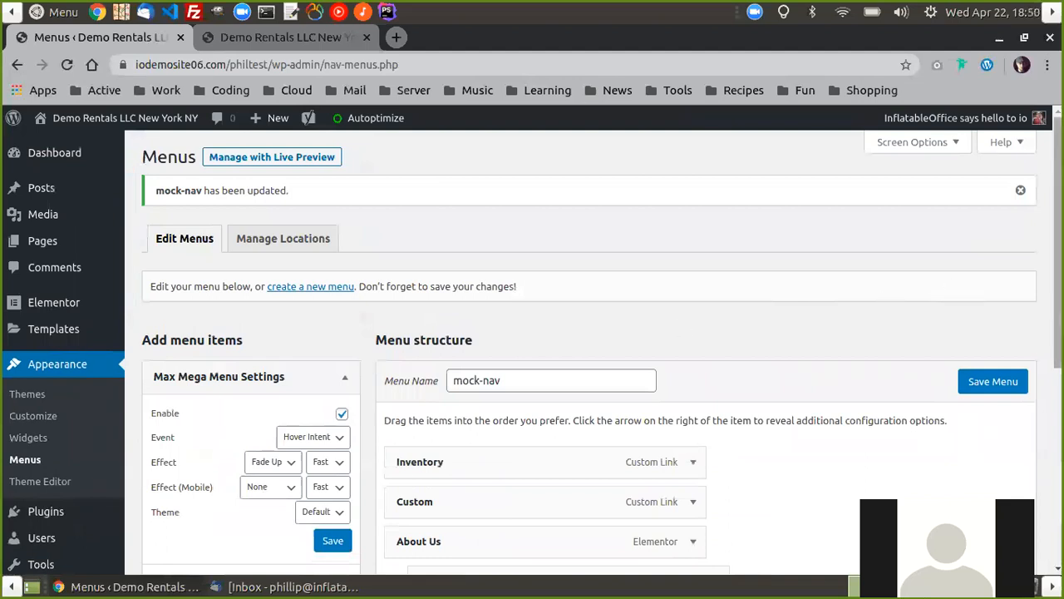
# Reload the live site and check the Inventory and Custom dropdowns in its navigation
pyautogui.scroll(-2, 532, 353)
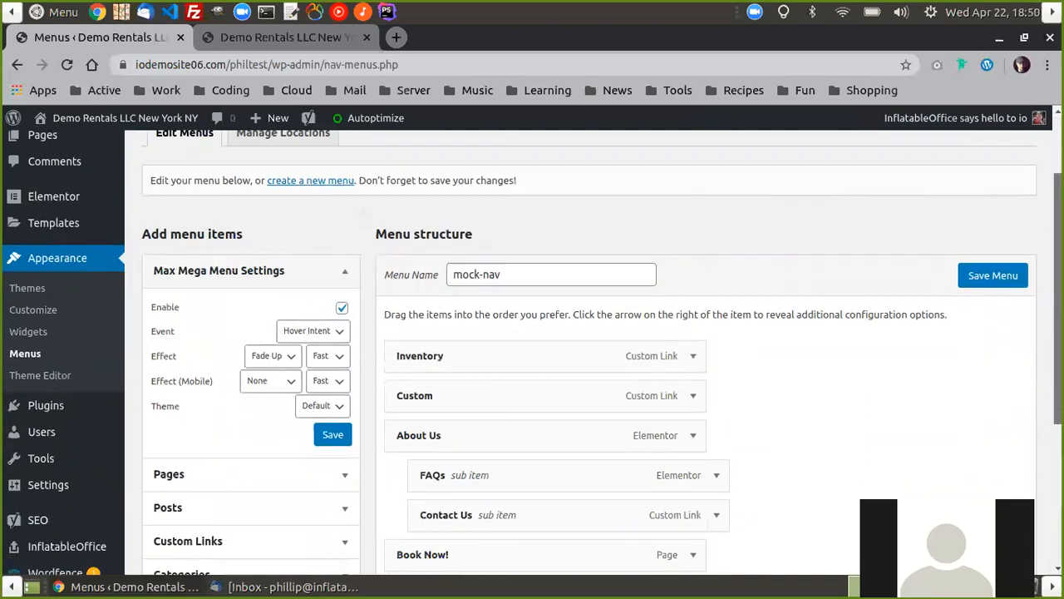
pyautogui.scroll(-1, 673, 255)
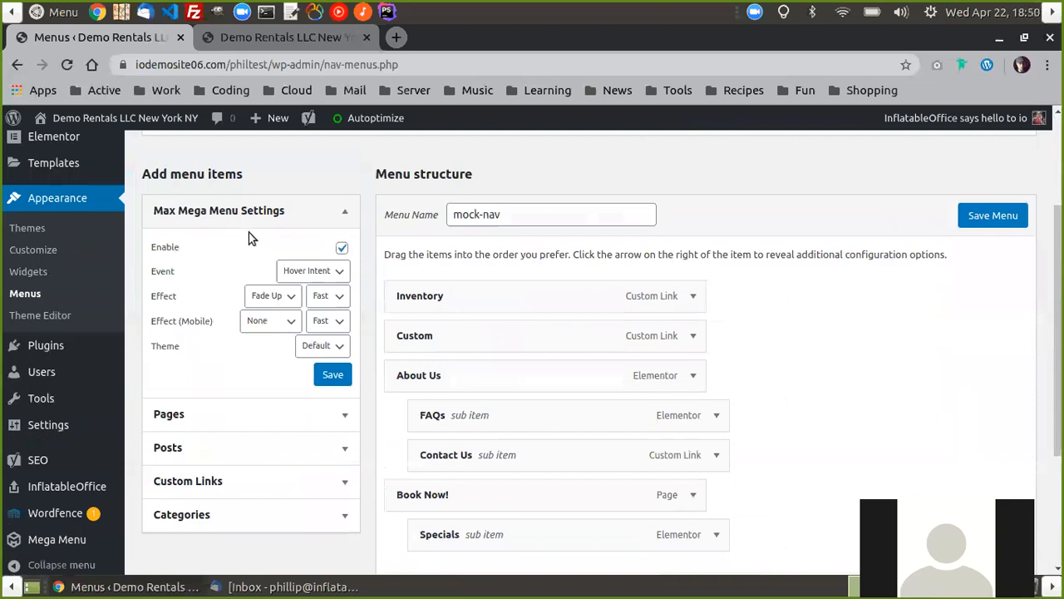
pyautogui.moveTo(468, 310)
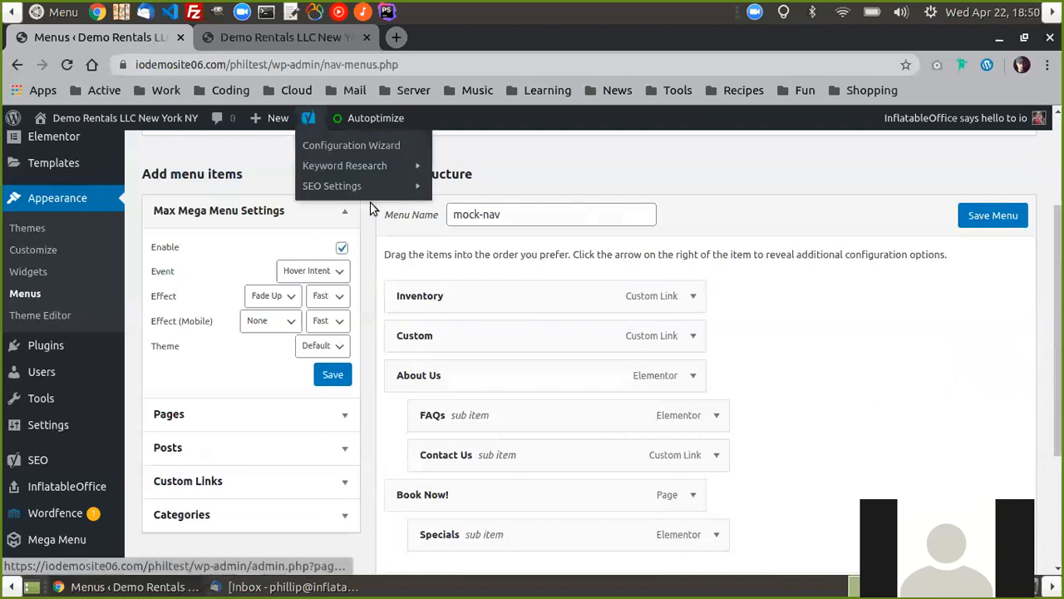
pyautogui.click(258, 33)
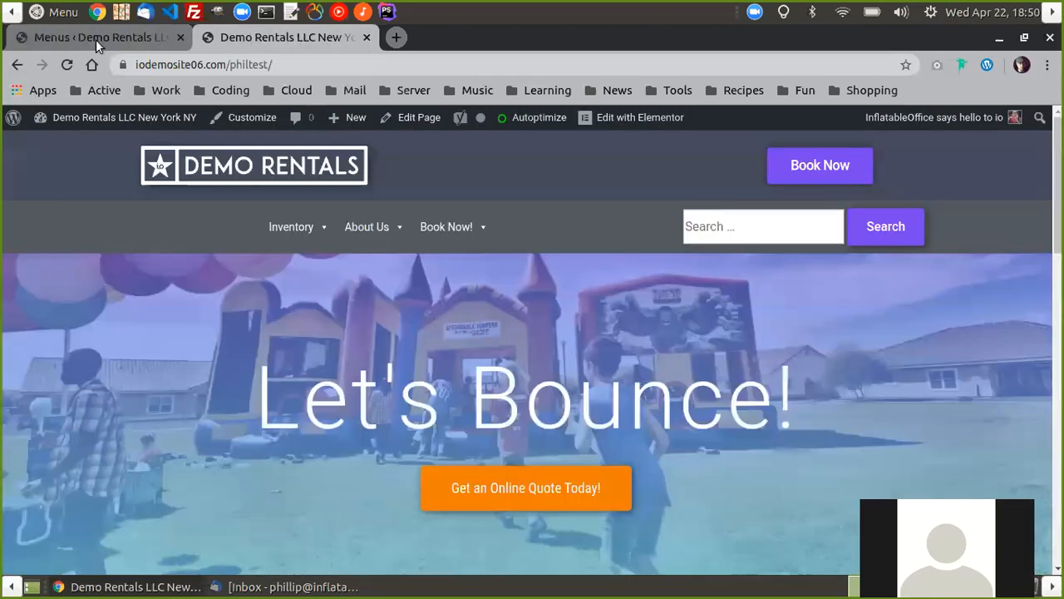
pyautogui.click(67, 64)
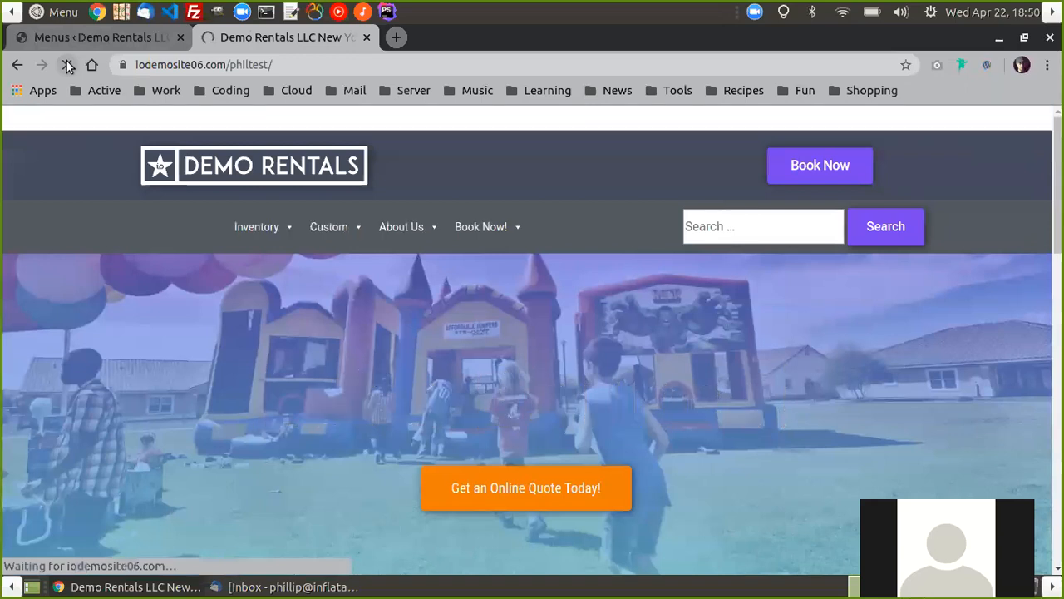
pyautogui.moveTo(246, 230)
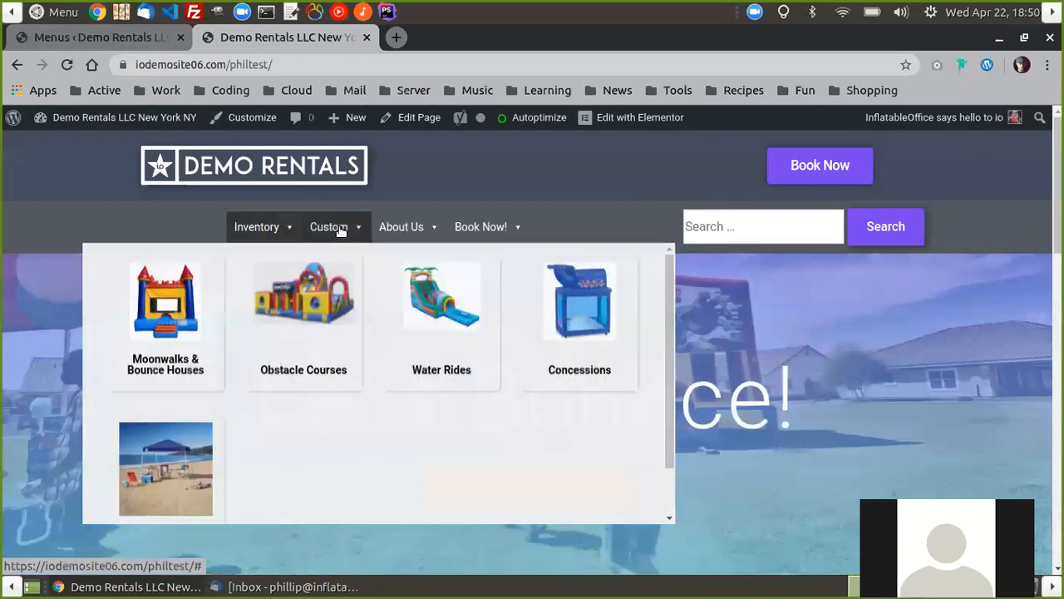
pyautogui.moveTo(340, 230)
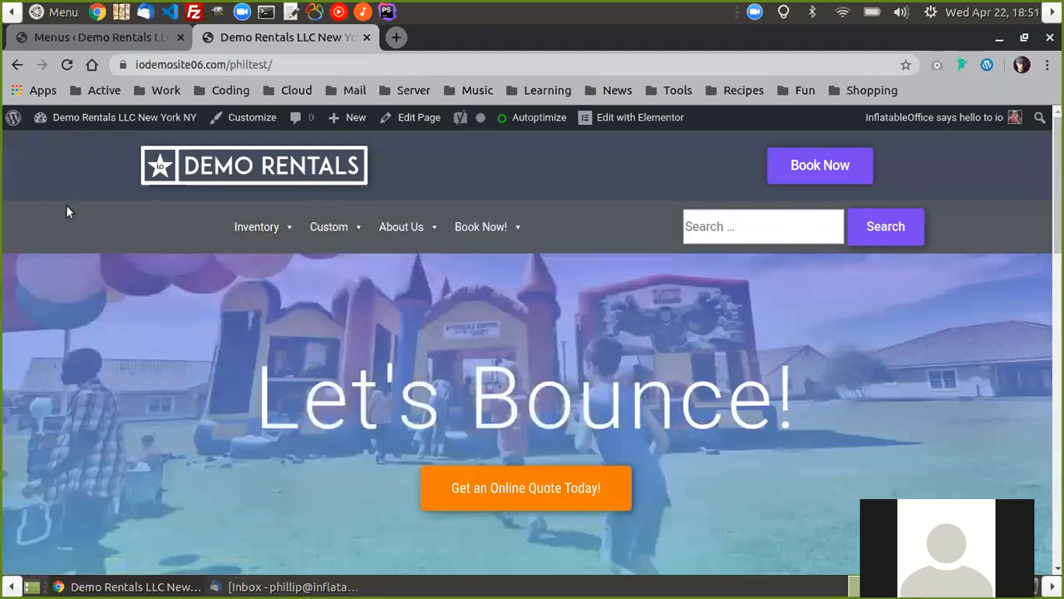
# Return to the WordPress admin and review the installed plugins, including Elementor, Insert Pages and Max Mega Menu
pyautogui.click(57, 39)
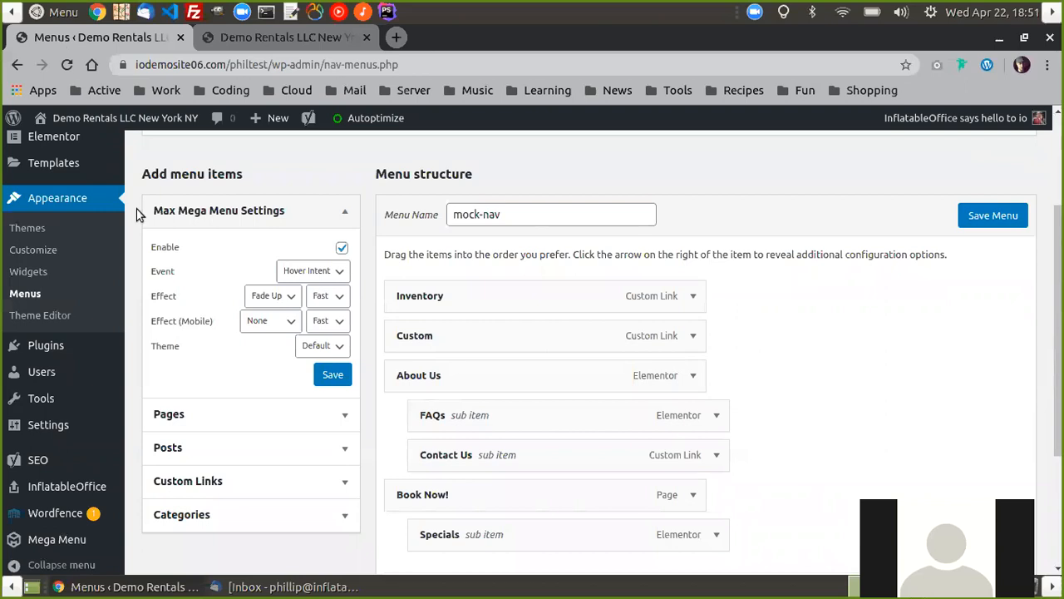
pyautogui.click(40, 343)
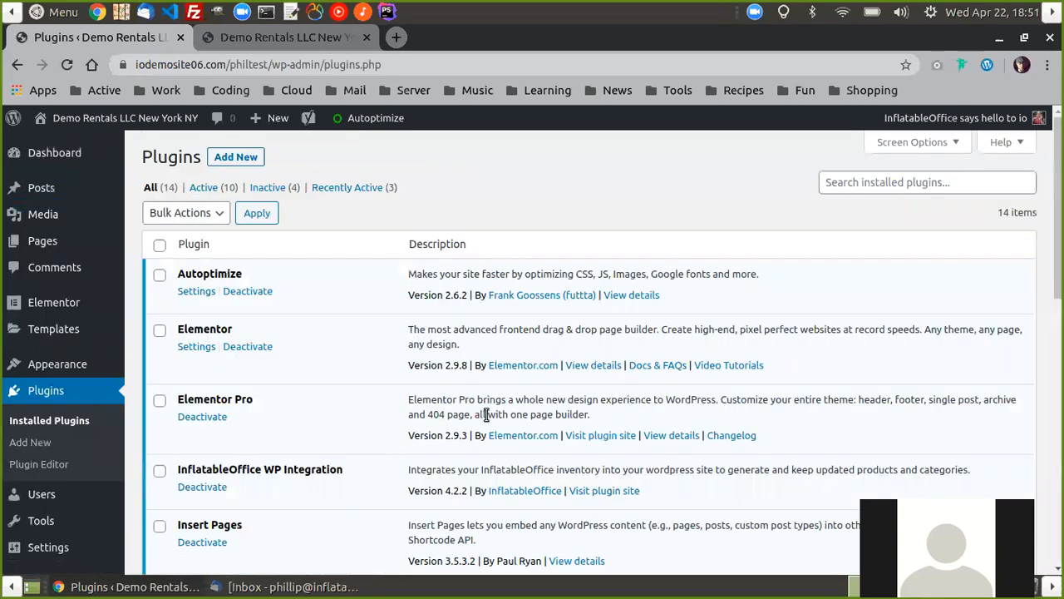
pyautogui.scroll(-3, 385, 361)
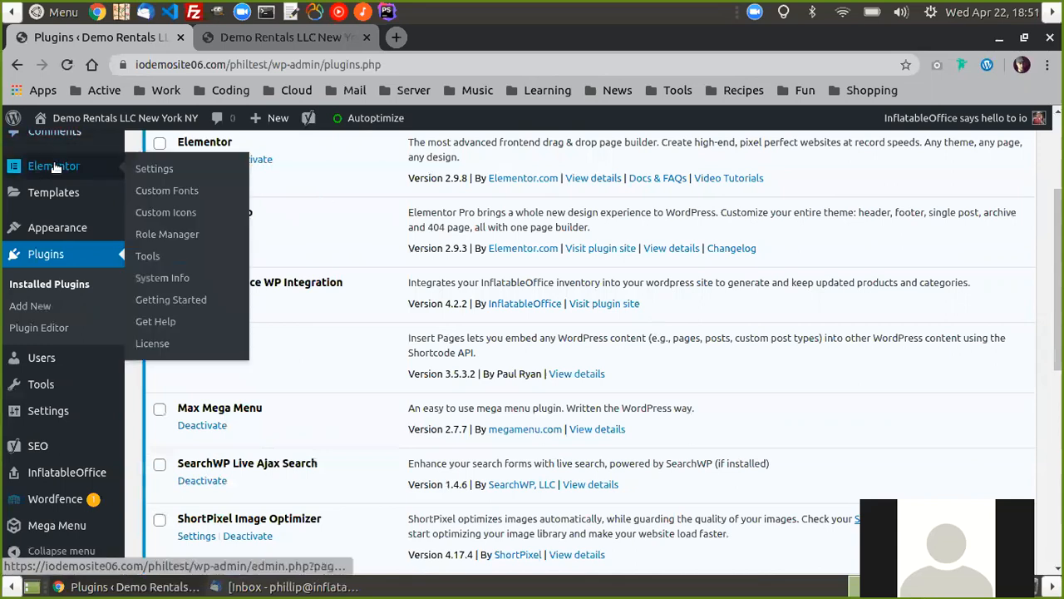
# Find the Menu Offer page template among the saved templates and open it in the Elementor editor
pyautogui.moveTo(58, 198)
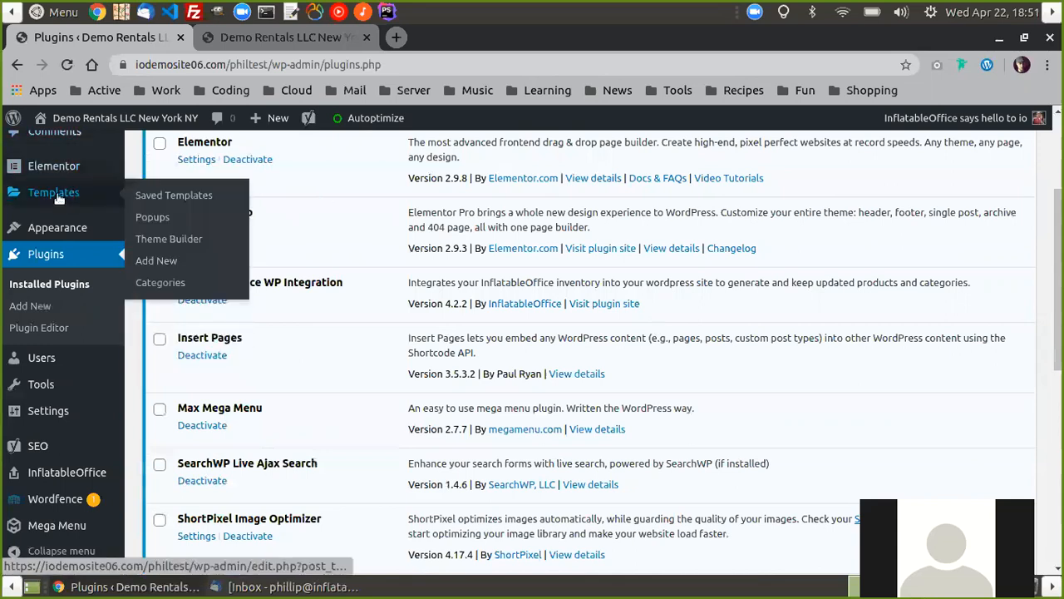
pyautogui.click(174, 242)
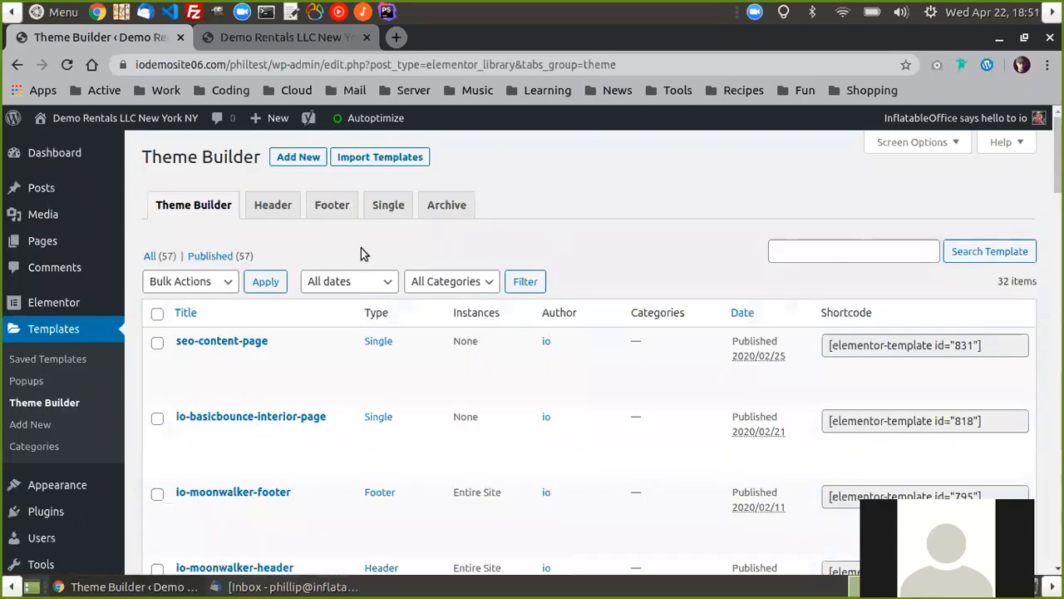
pyautogui.click(49, 366)
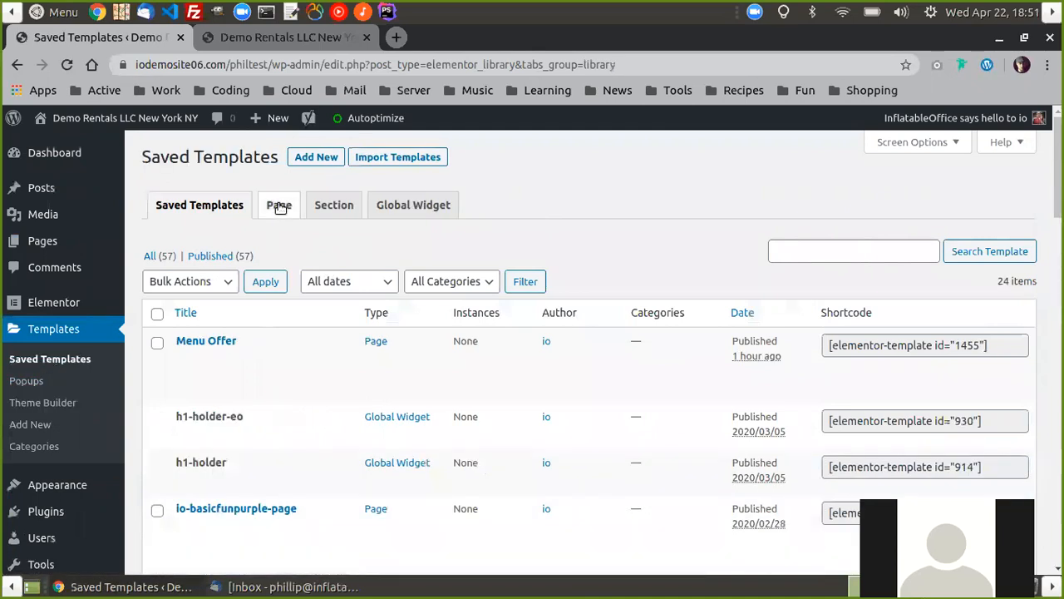
pyautogui.click(281, 206)
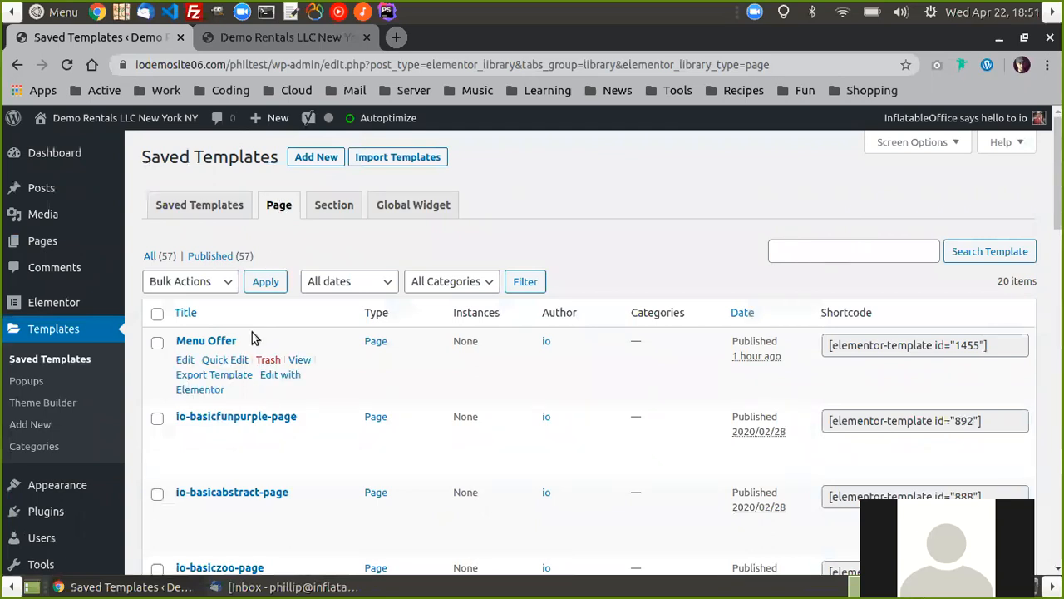
pyautogui.click(292, 380)
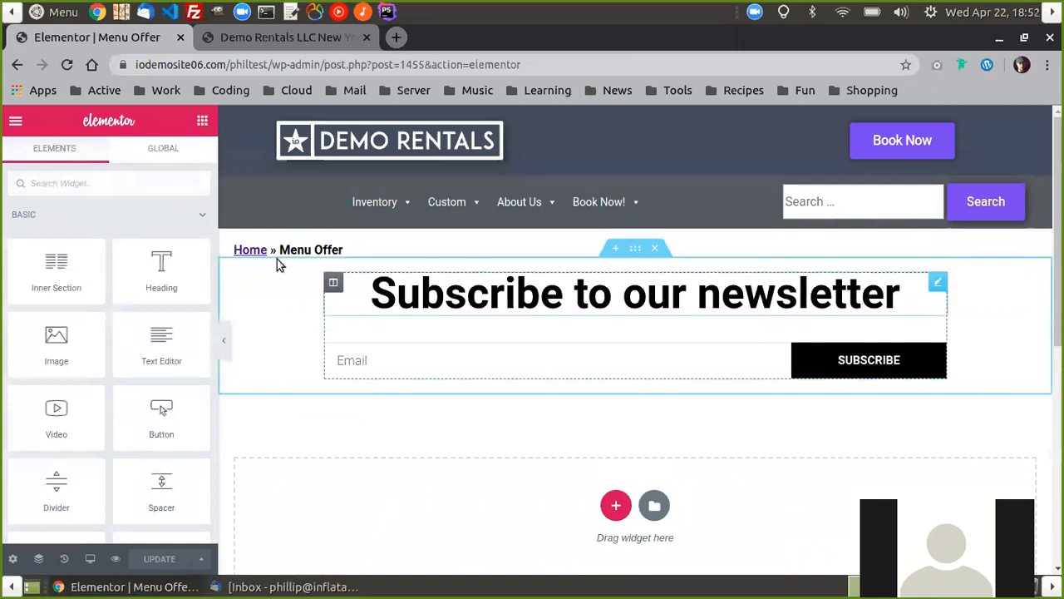
# Exit the Elementor editor to the WordPress dashboard and open the site's Menus page
pyautogui.click(13, 122)
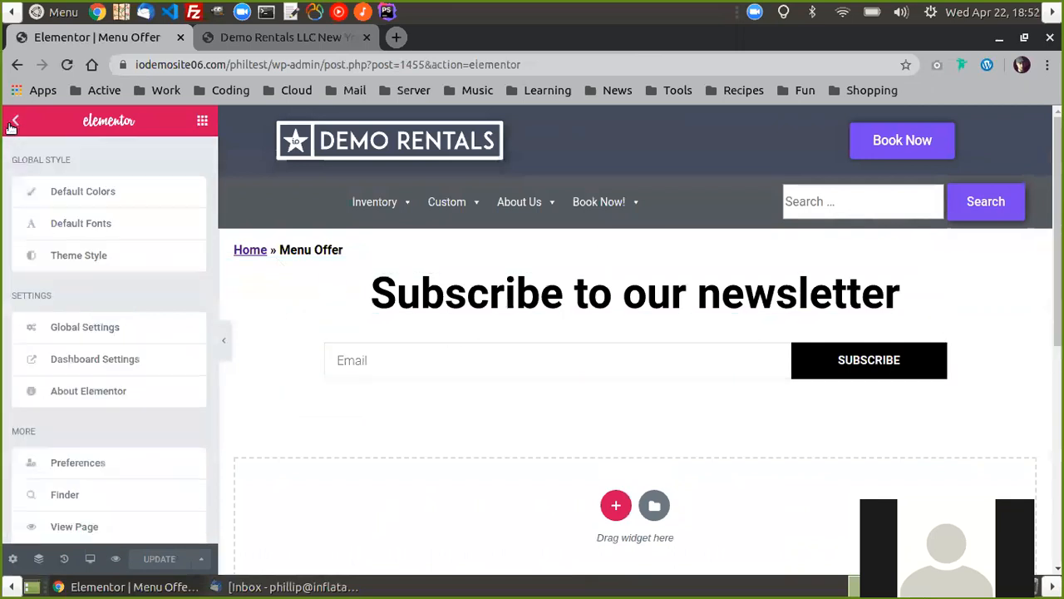
pyautogui.scroll(-1, 147, 323)
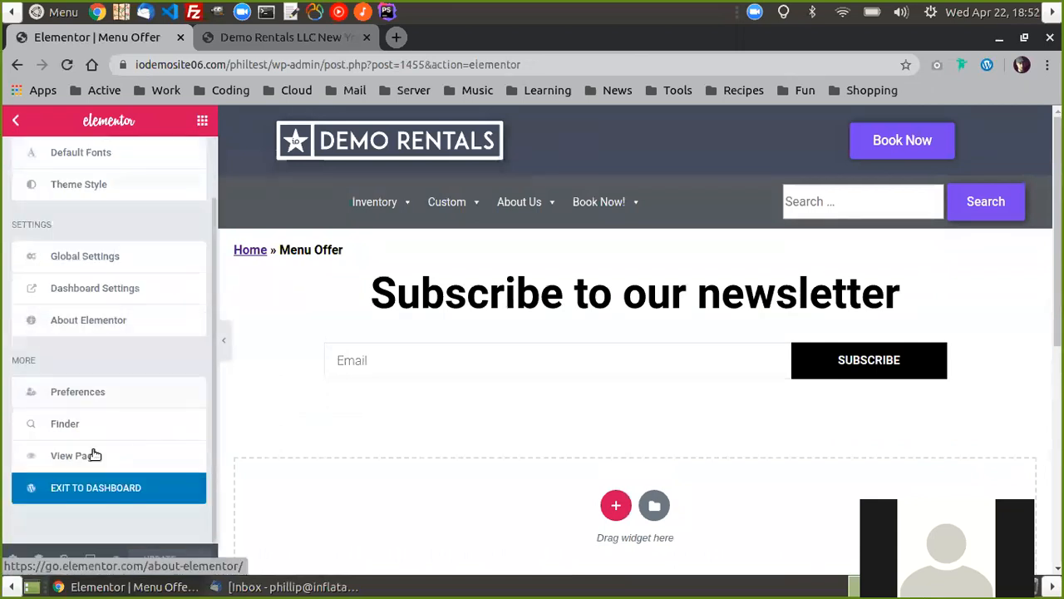
pyautogui.click(74, 493)
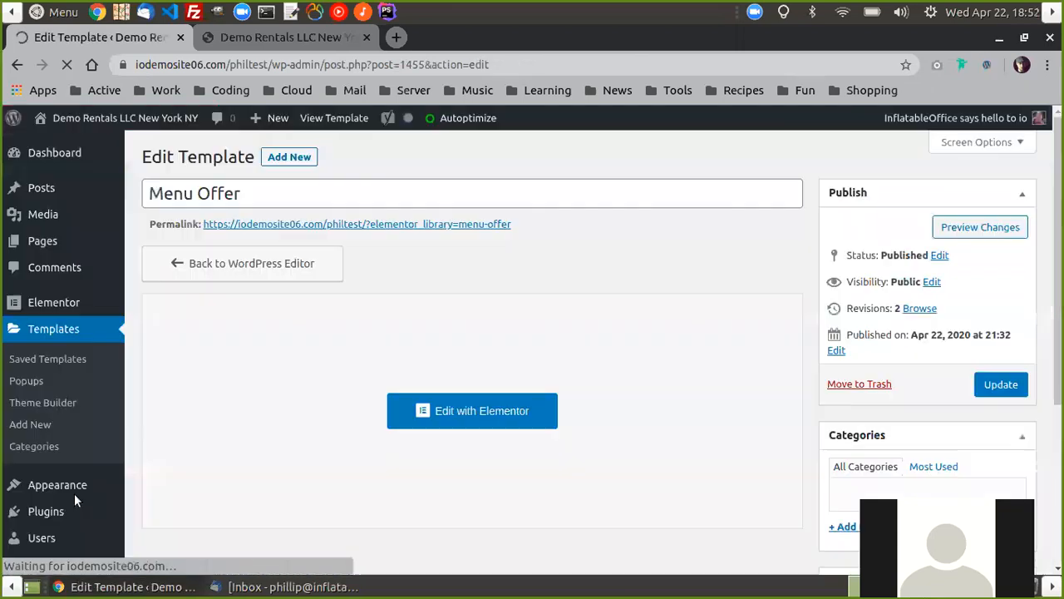
pyautogui.moveTo(75, 484)
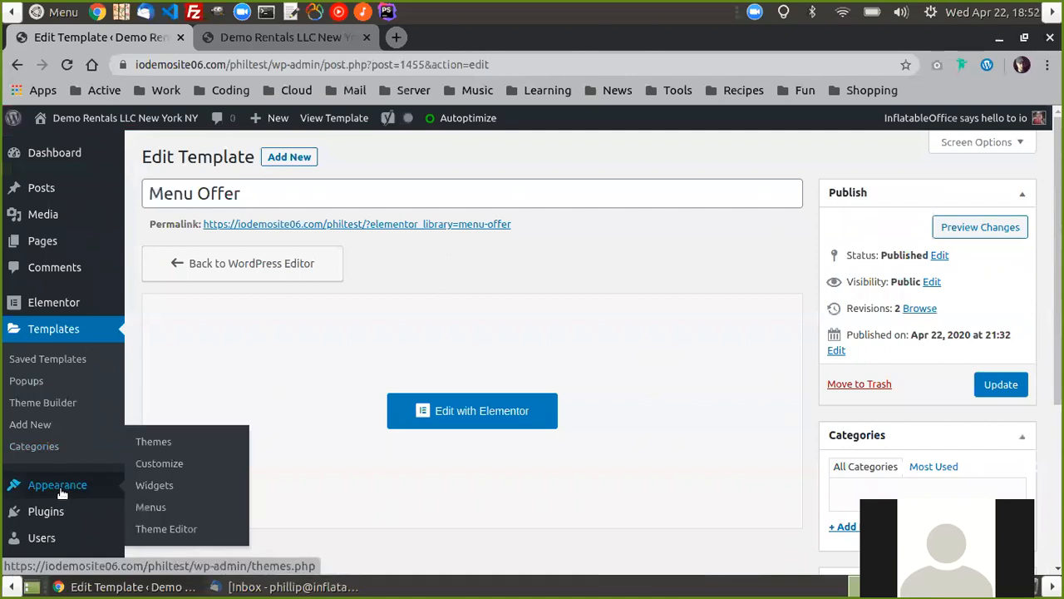
pyautogui.click(167, 503)
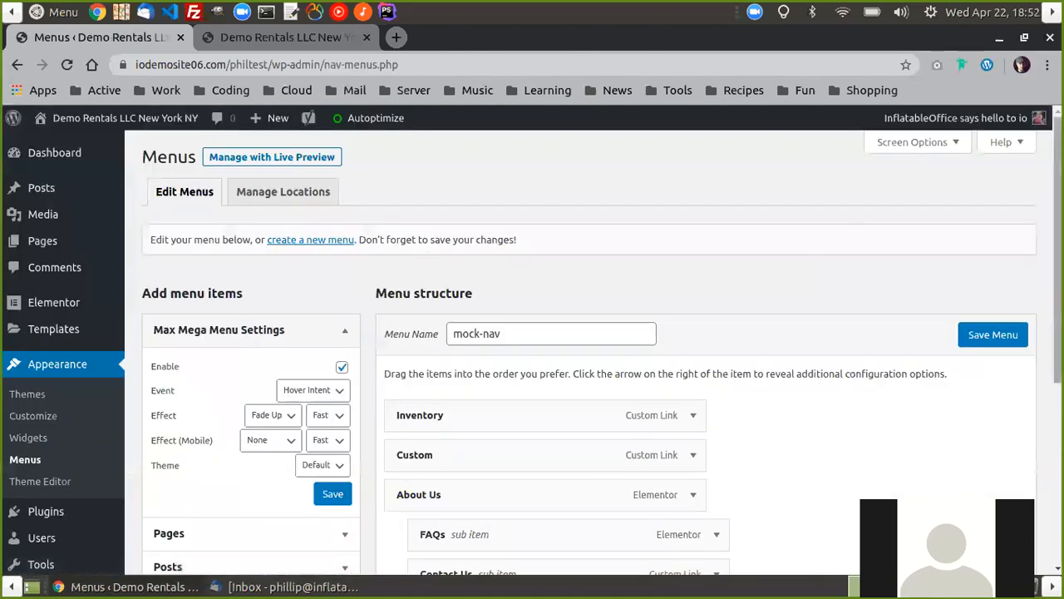
# Add a custom link with URL # and link text Subscribe to the mock-nav menu and save the menu
pyautogui.scroll(-4, 1057, 333)
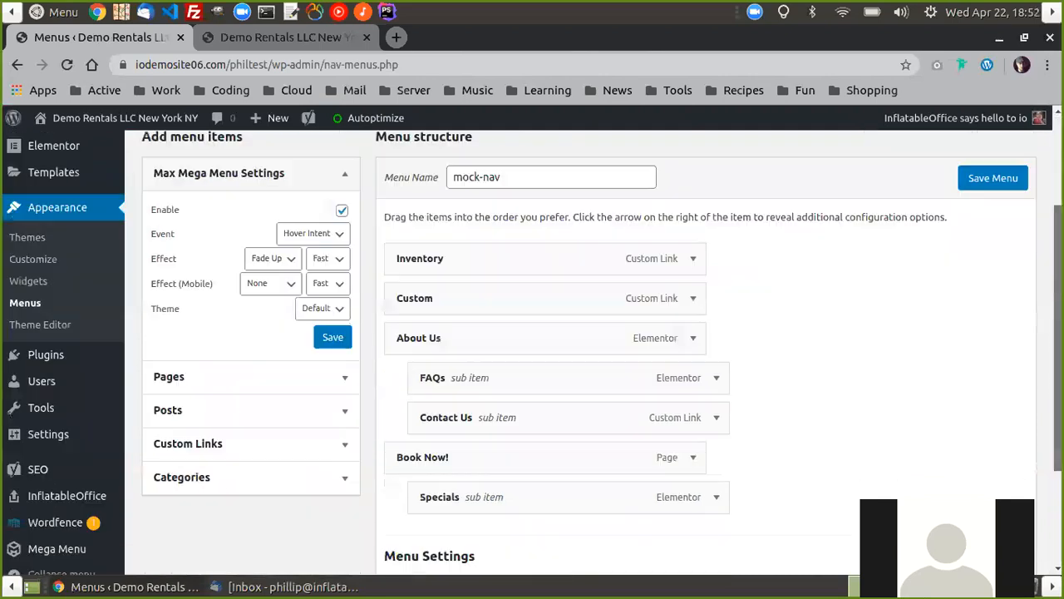
pyautogui.click(188, 443)
pyautogui.click(243, 323)
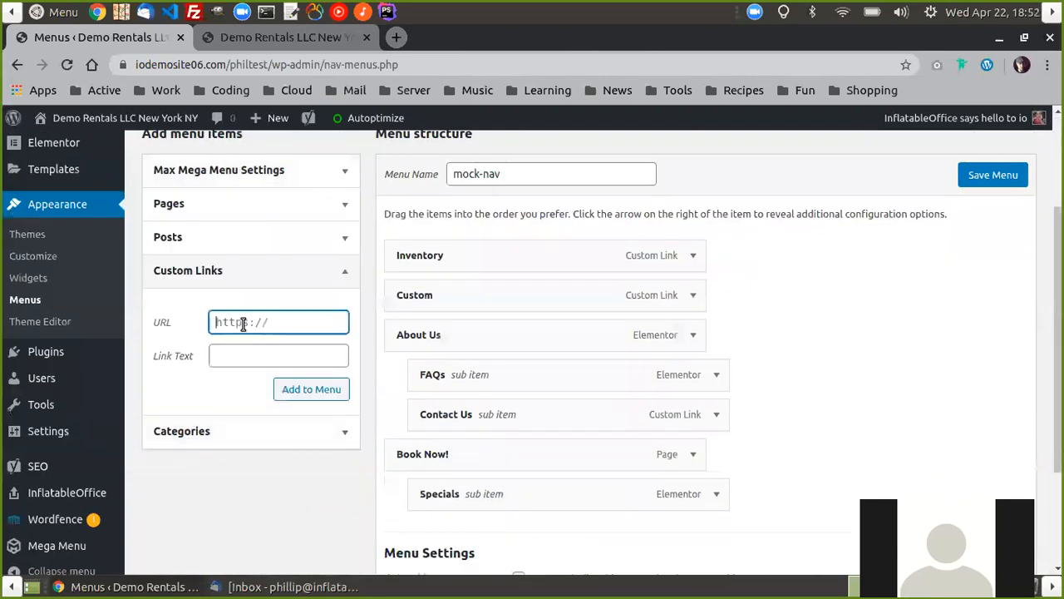
pyautogui.write('#')
pyautogui.press('Tab')
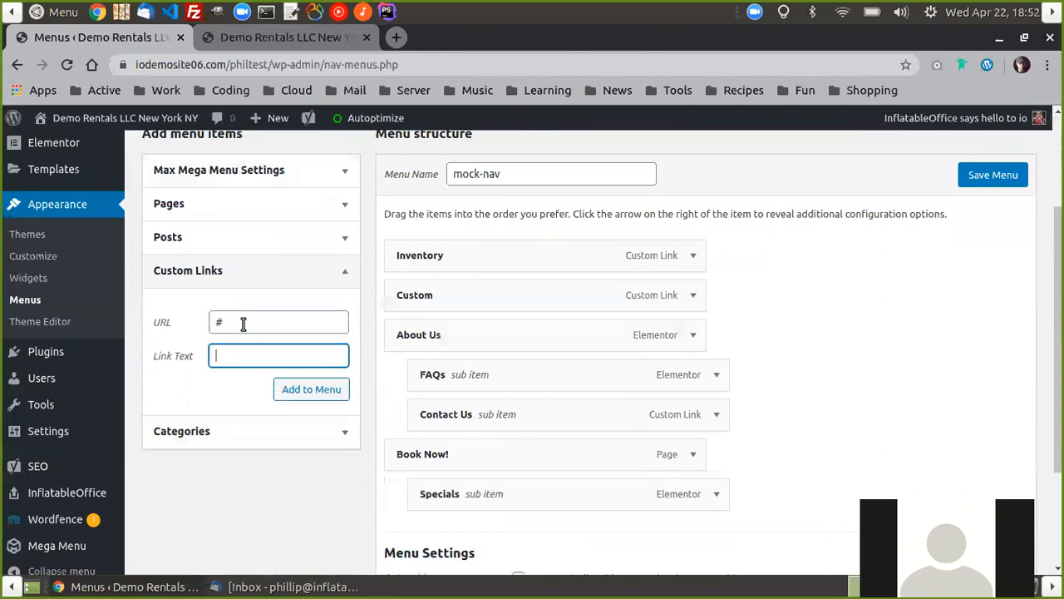
pyautogui.write('Subscribe')
pyautogui.click(302, 392)
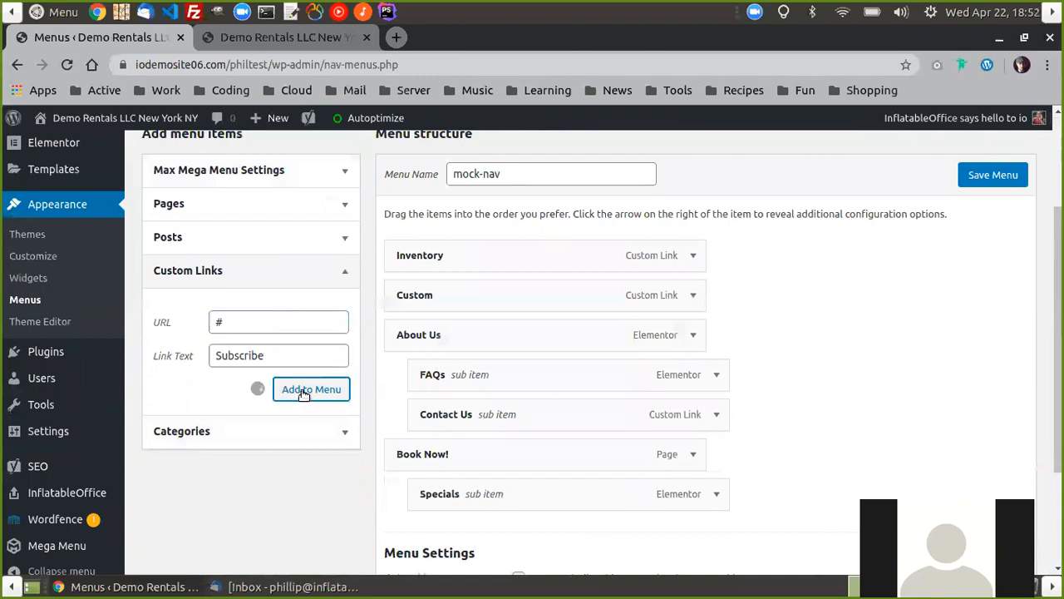
pyautogui.click(994, 174)
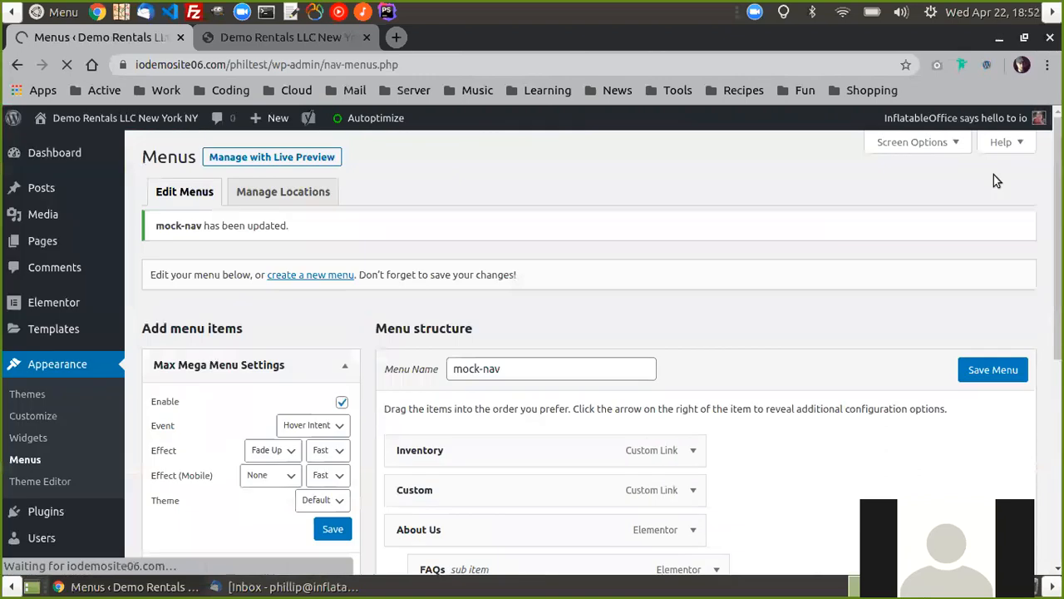
# Open the Subscribe item's mega menu settings and set its sub menu display mode to Mega Menu - Standard Layout
pyautogui.scroll(-2, 1010, 290)
pyautogui.scroll(-3, 1010, 290)
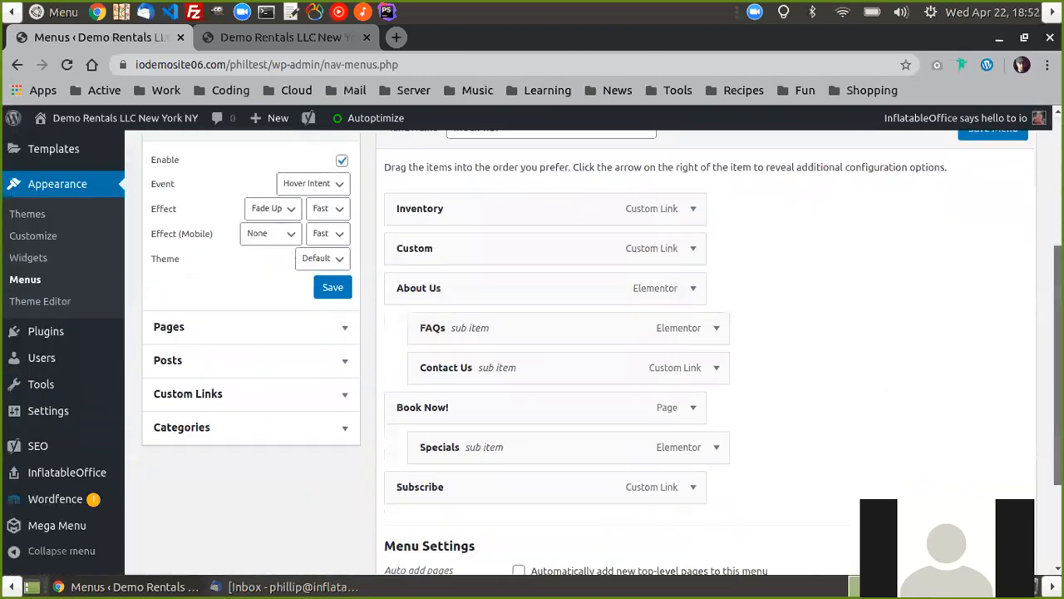
pyautogui.click(487, 507)
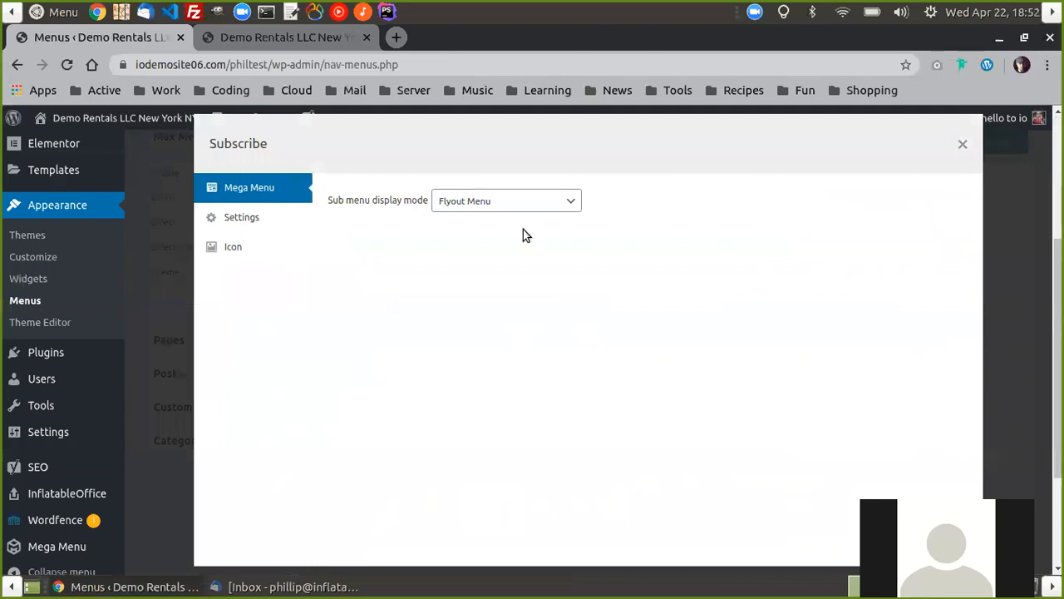
pyautogui.click(463, 206)
pyautogui.click(468, 242)
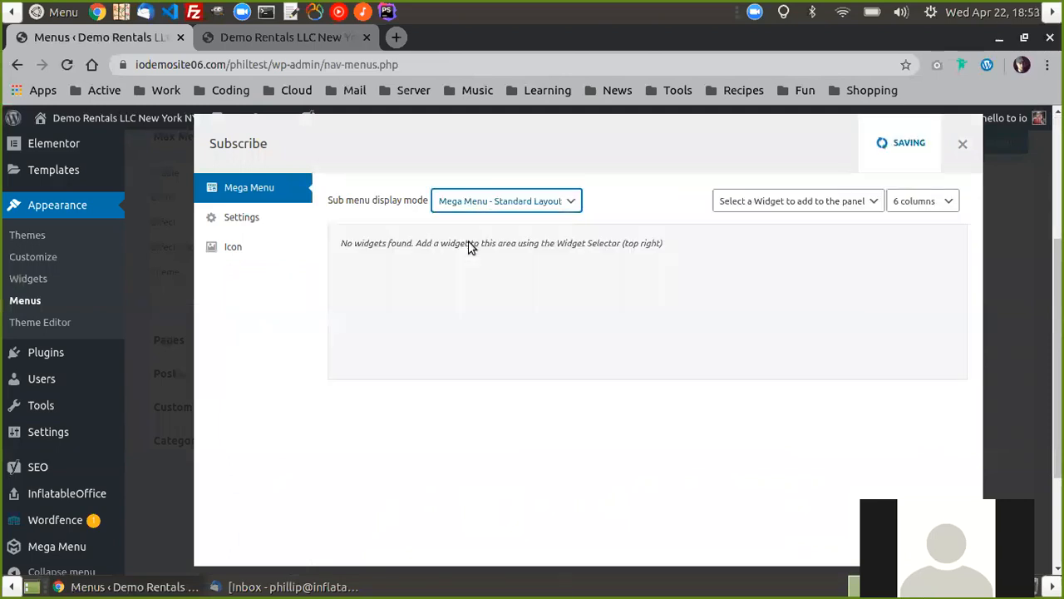
# Add an Elementor Library widget to Subscribe's mega menu panel and widen it to 6 of 6 columns
pyautogui.click(743, 202)
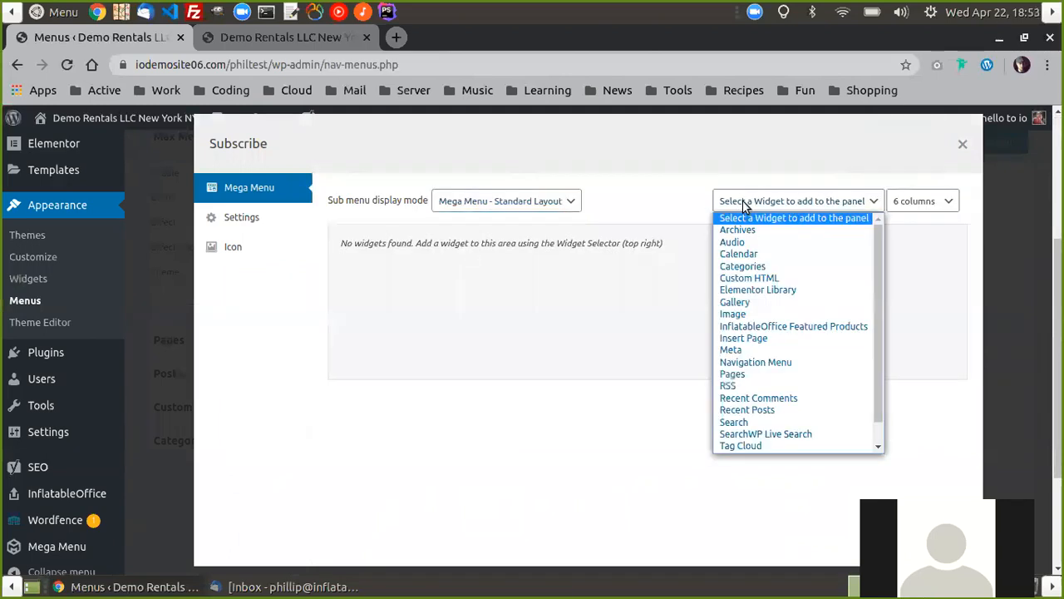
pyautogui.click(757, 291)
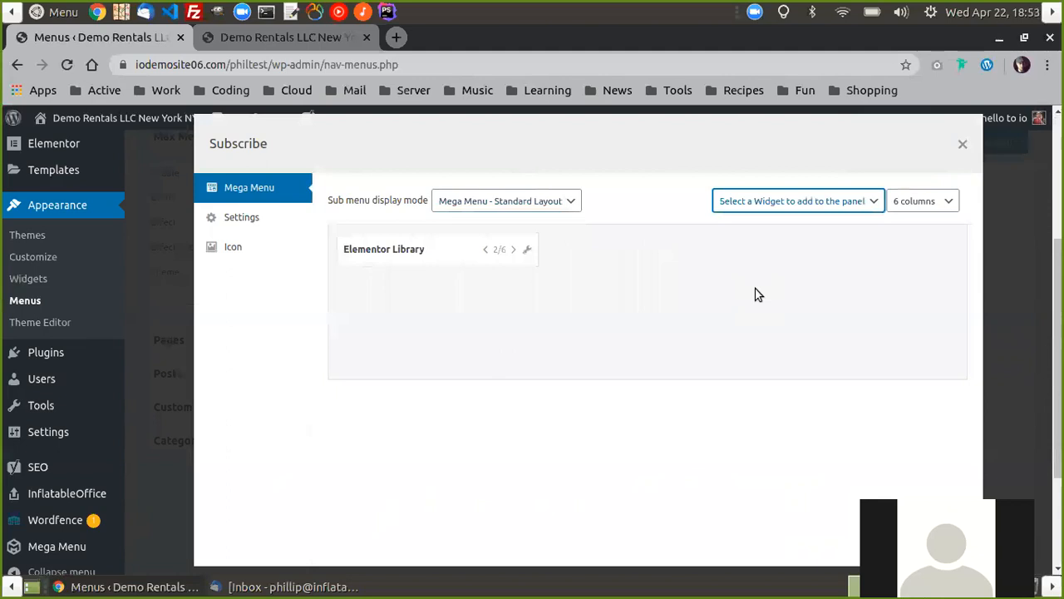
pyautogui.click(513, 250)
pyautogui.click(619, 249)
pyautogui.click(728, 250)
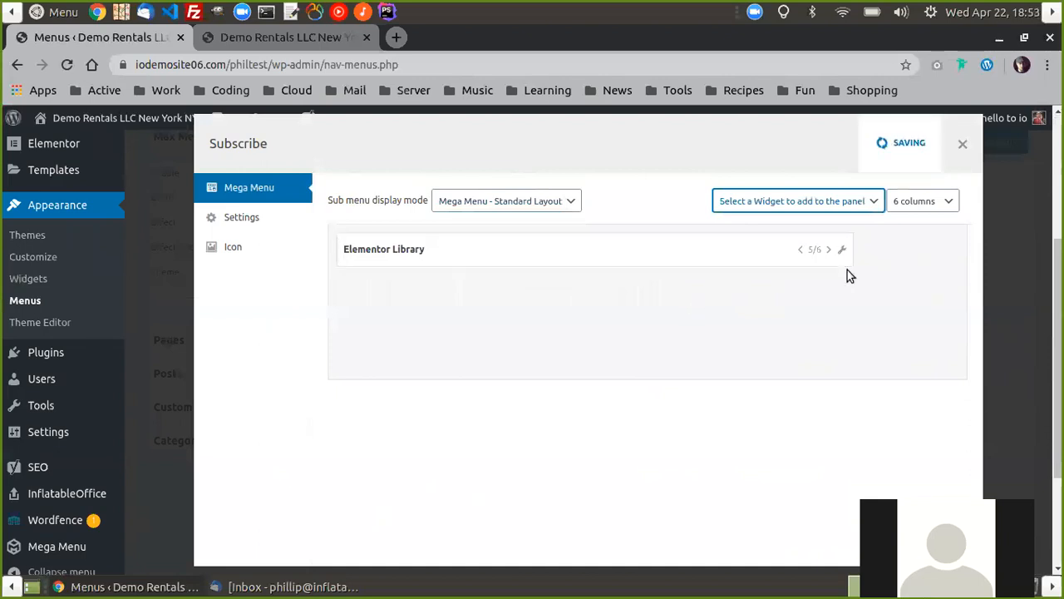
pyautogui.click(830, 249)
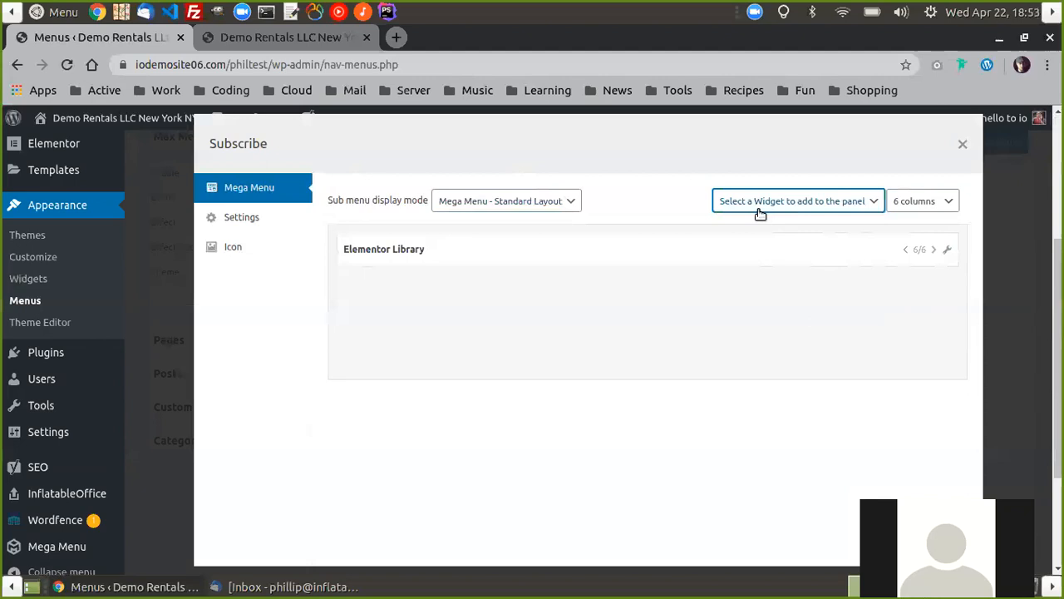
# Set the Elementor Library widget's template to Menu Offer (page), save the widget and close the Subscribe settings
pyautogui.click(947, 252)
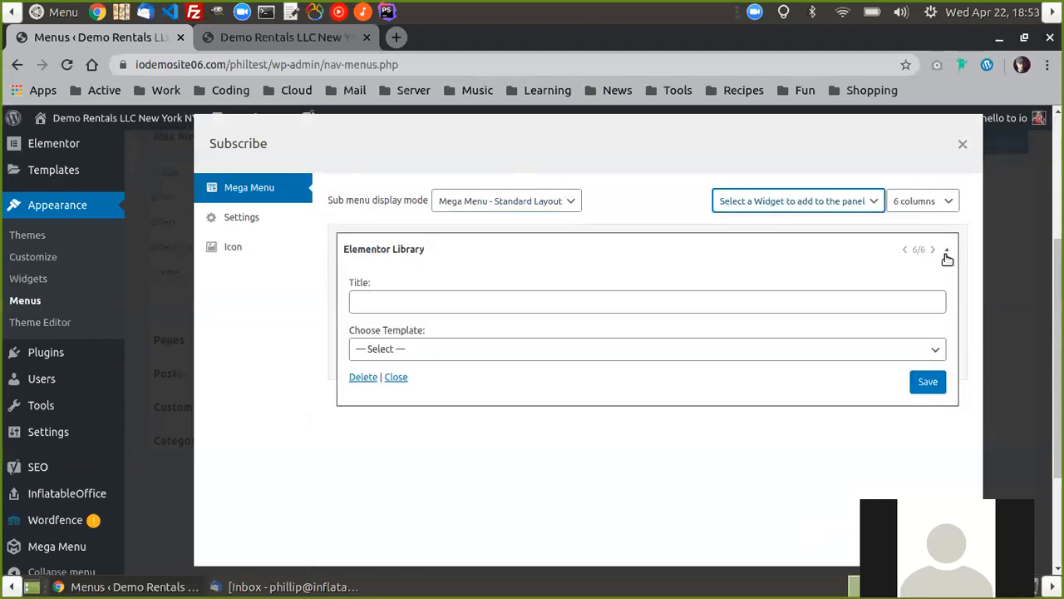
pyautogui.click(498, 353)
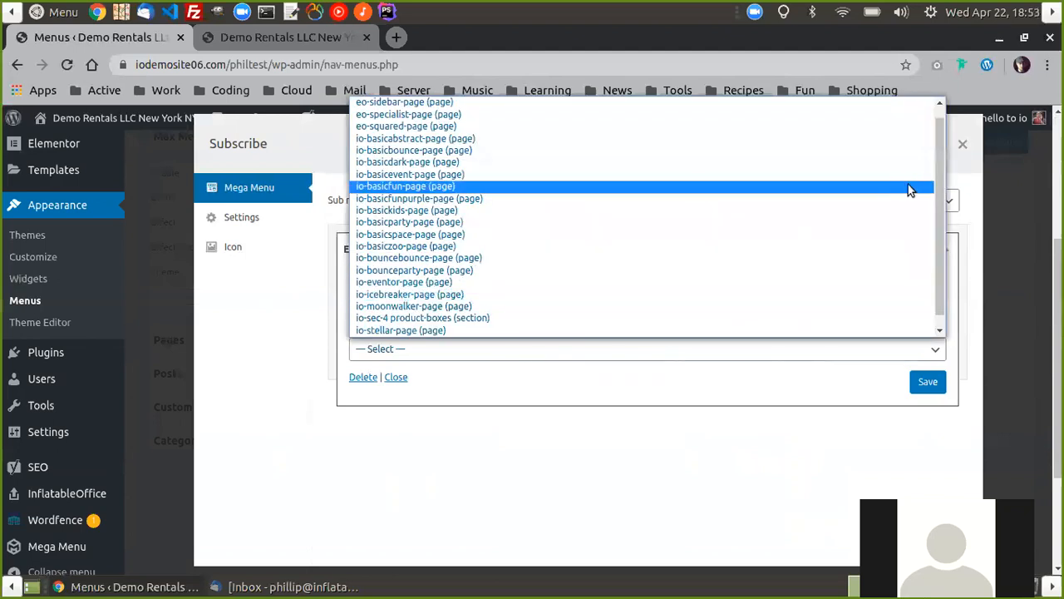
pyautogui.scroll(-1, 937, 184)
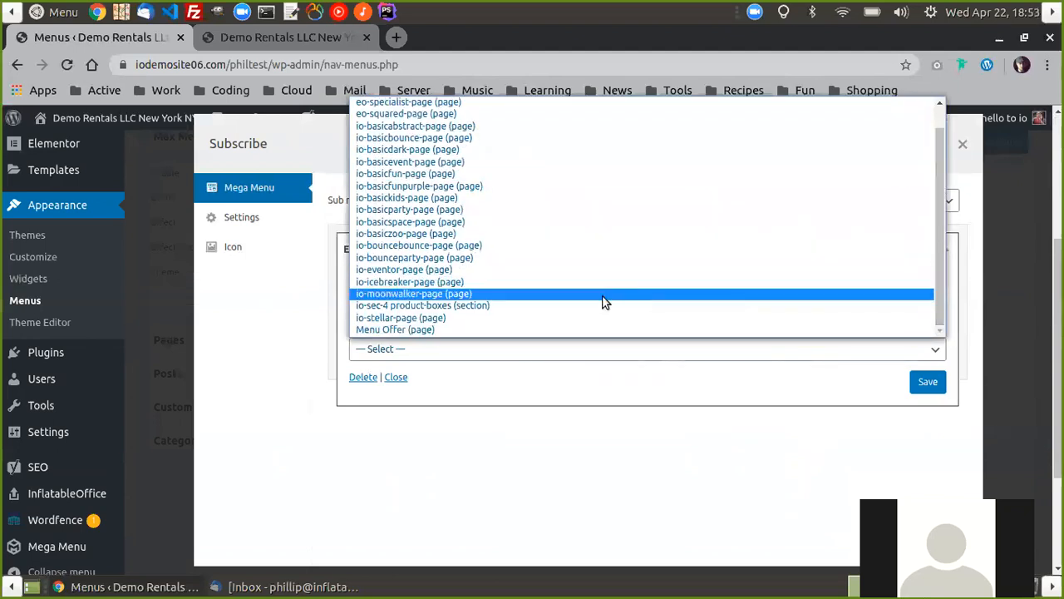
pyautogui.click(476, 331)
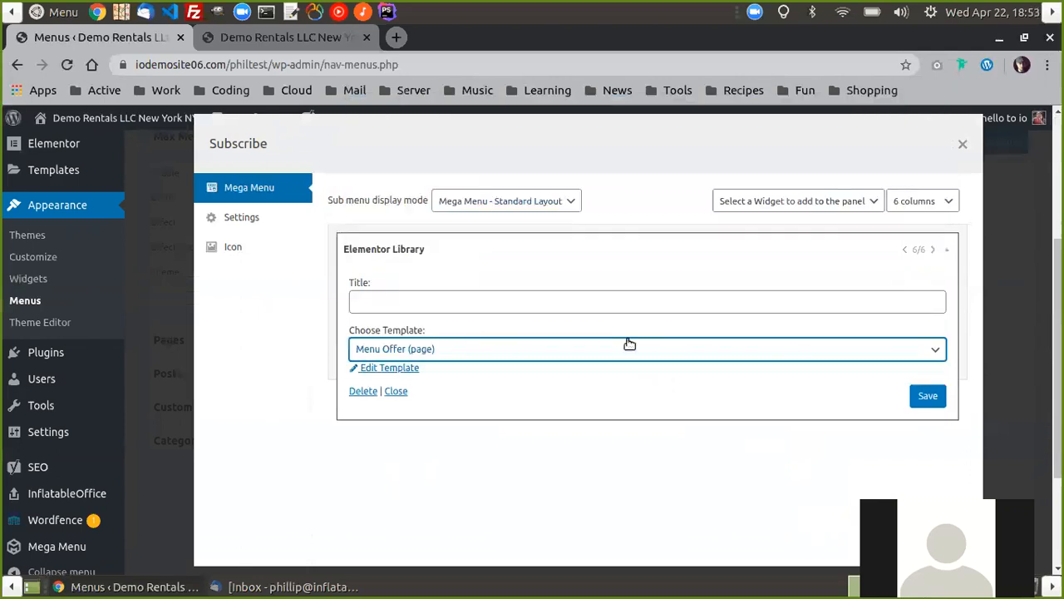
pyautogui.click(927, 397)
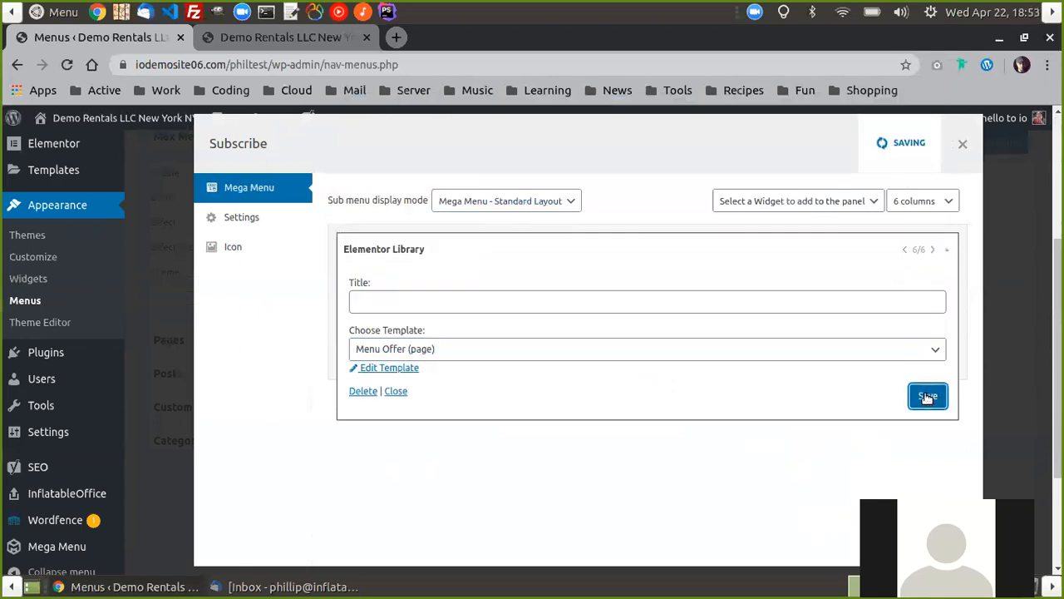
pyautogui.click(962, 145)
pyautogui.click(992, 146)
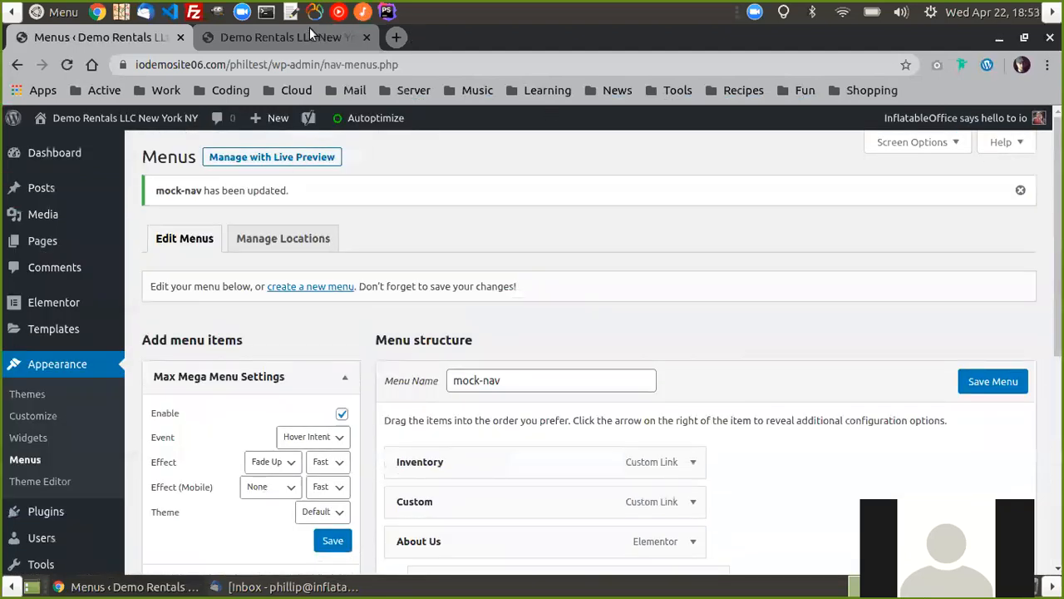
# Reload the live site and check the Subscribe dropdown in its navigation
pyautogui.click(291, 37)
pyautogui.click(65, 66)
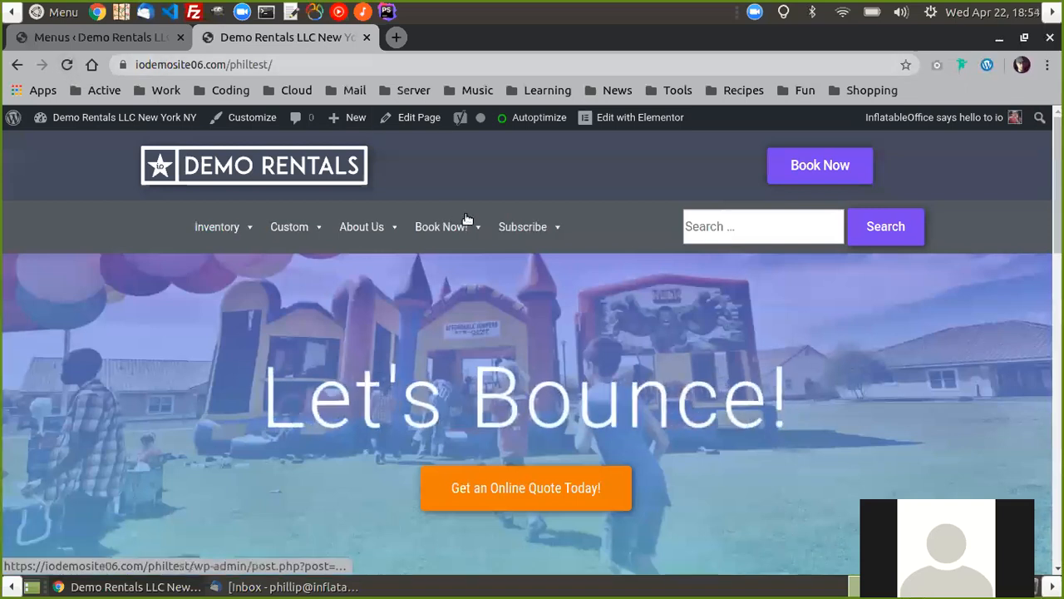
pyautogui.click(520, 229)
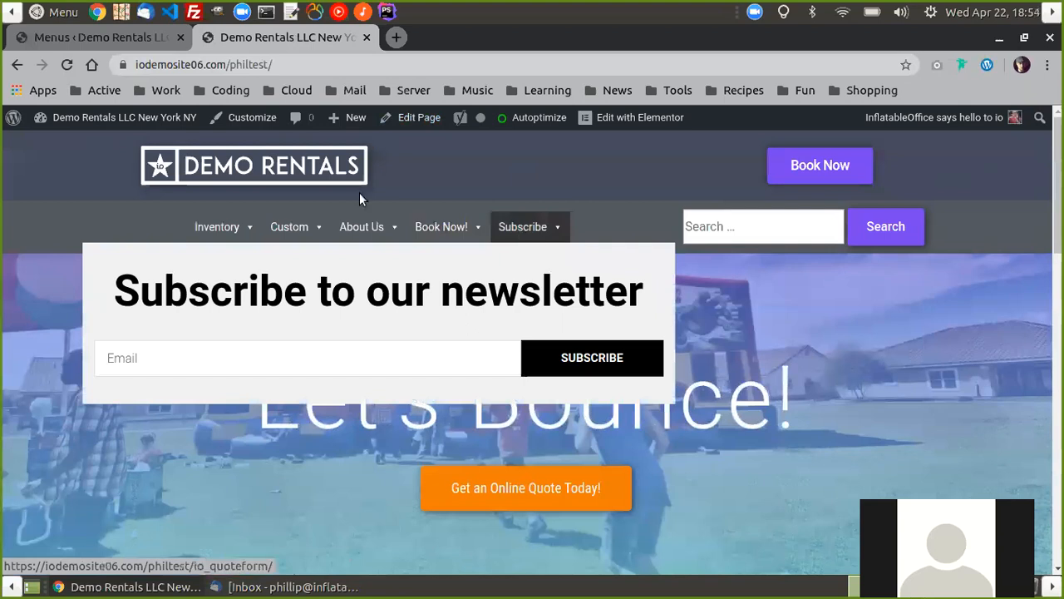
# Return to the WordPress Menus page, reopen Subscribe's mega menu settings and add an Insert Page widget
pyautogui.click(121, 36)
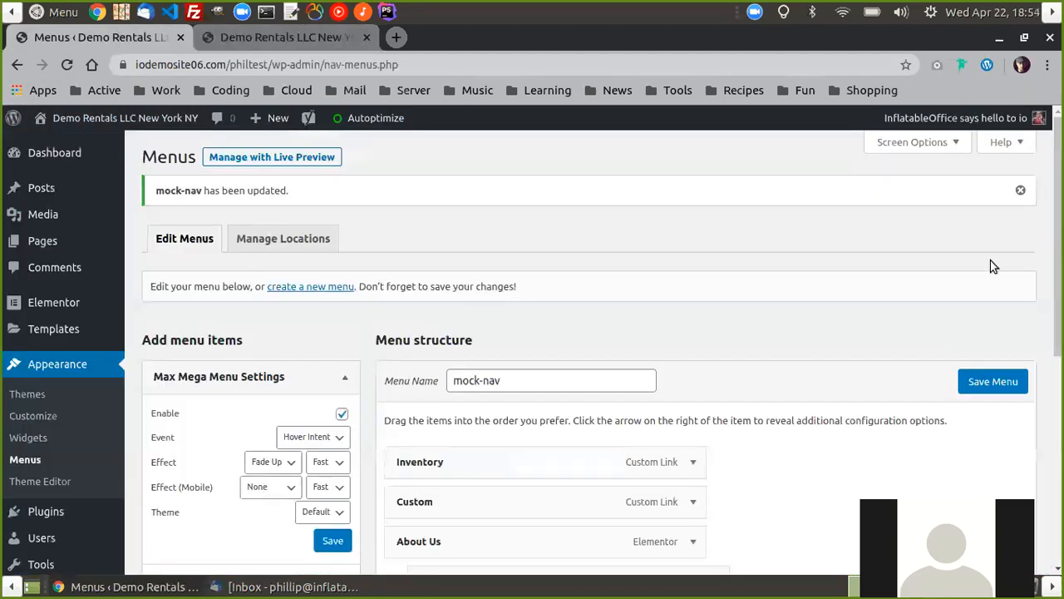
pyautogui.scroll(-3, 590, 350)
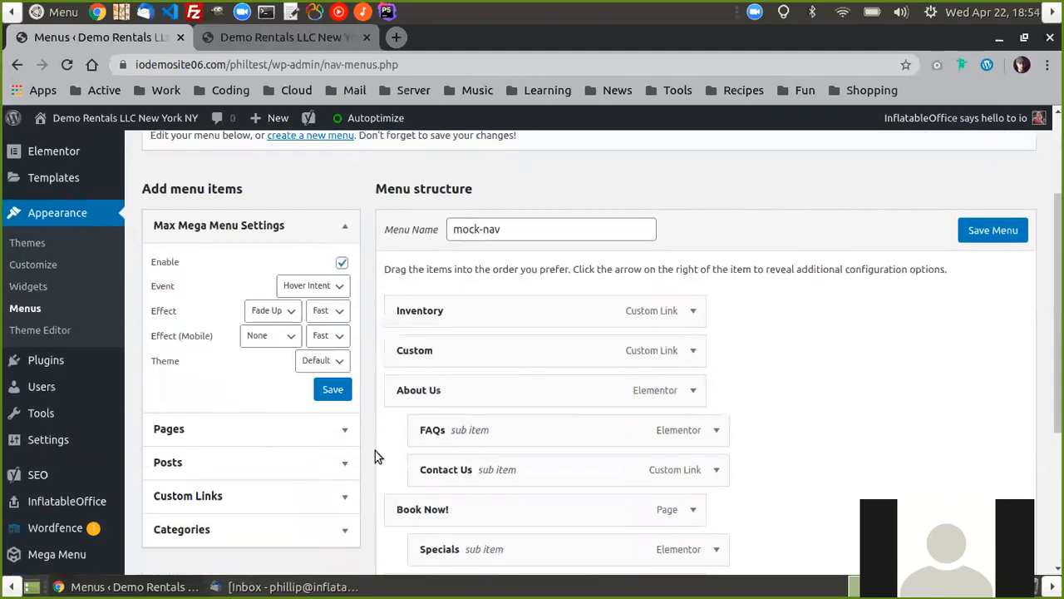
pyautogui.scroll(-3, 843, 396)
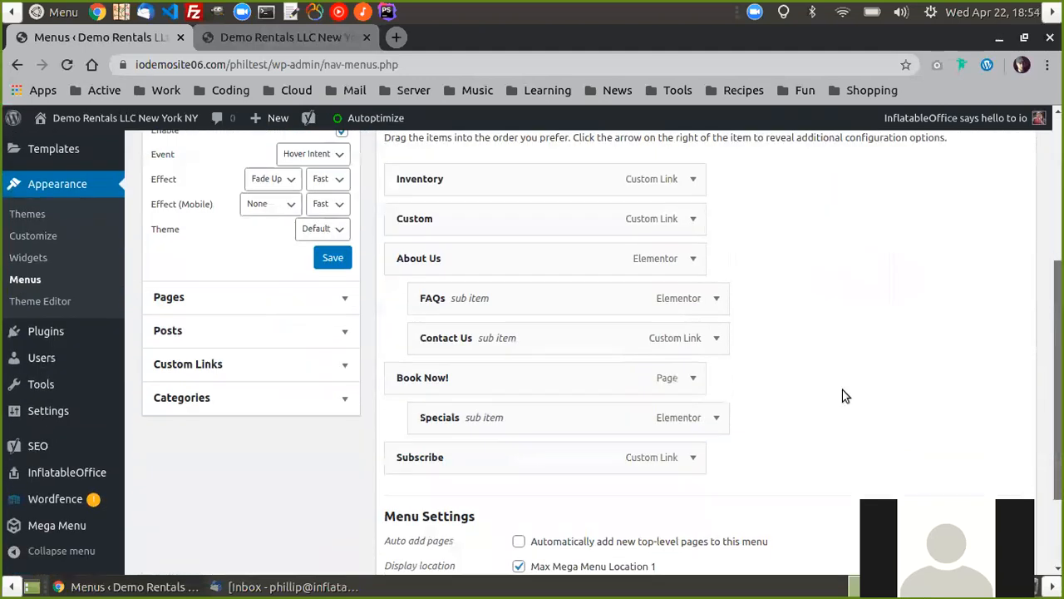
pyautogui.moveTo(473, 476)
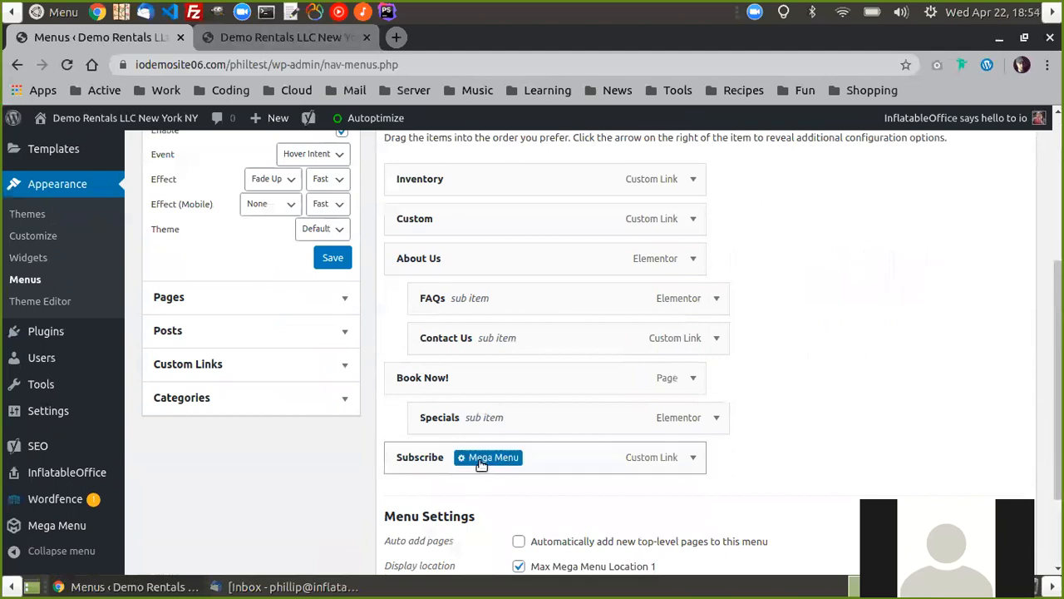
pyautogui.click(487, 459)
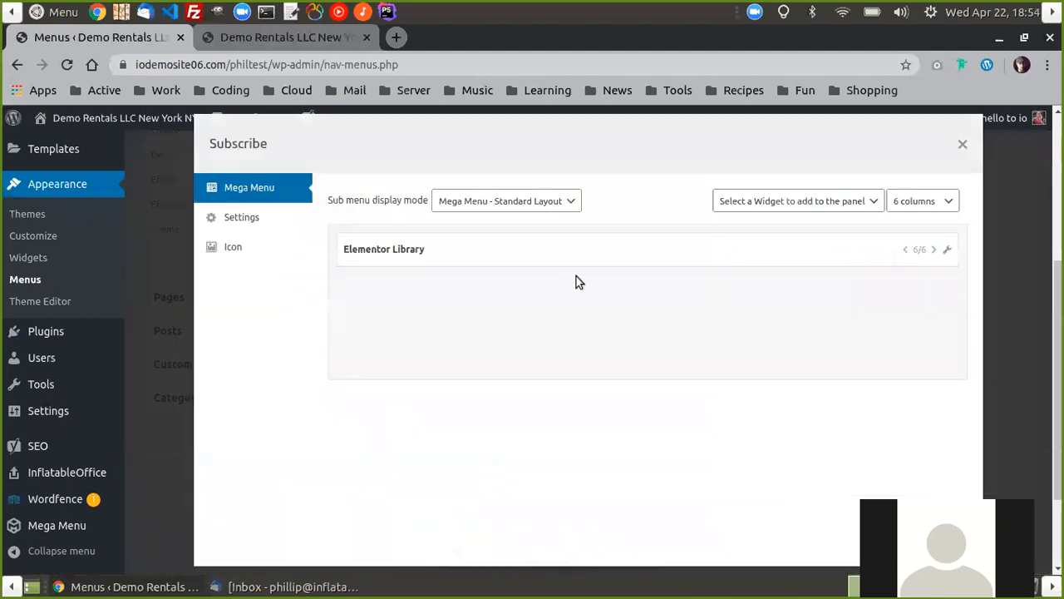
pyautogui.click(816, 206)
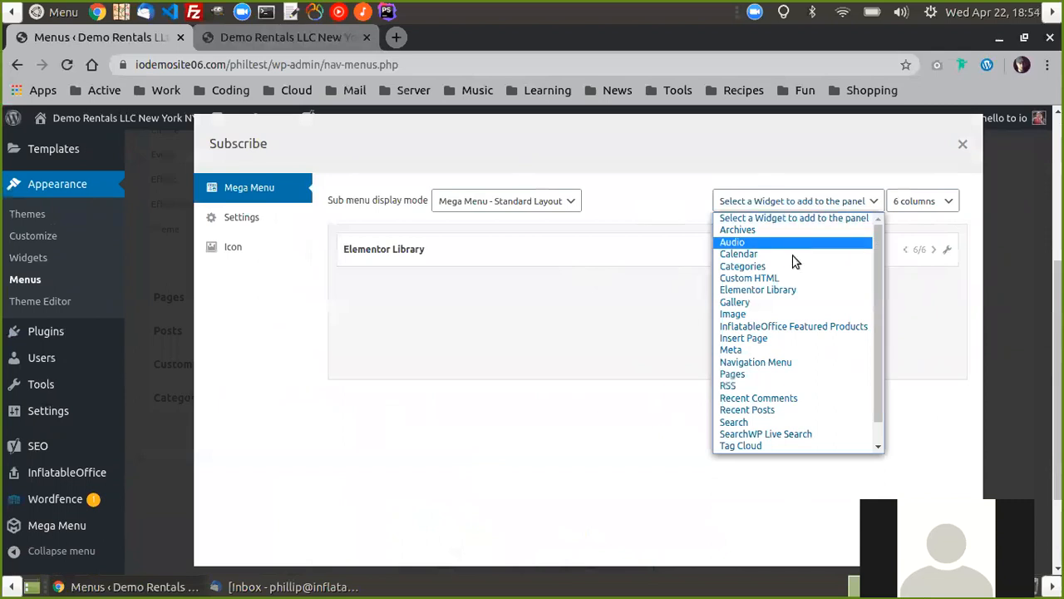
pyautogui.click(762, 340)
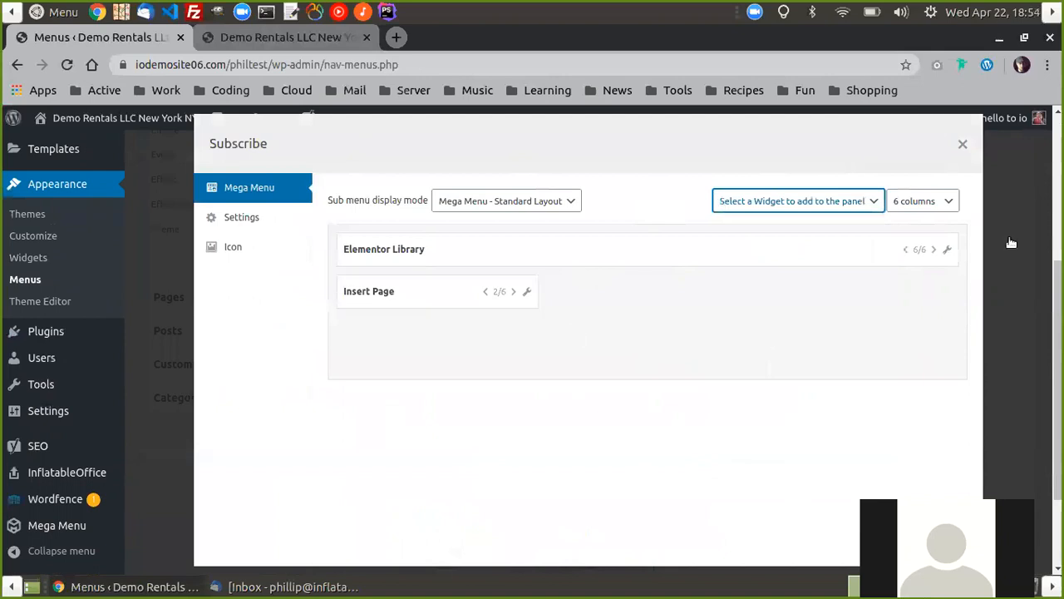
# Delete the Elementor Library widget from Subscribe's mega menu panel and widen the Insert Page widget to 6 of 6 columns
pyautogui.click(949, 251)
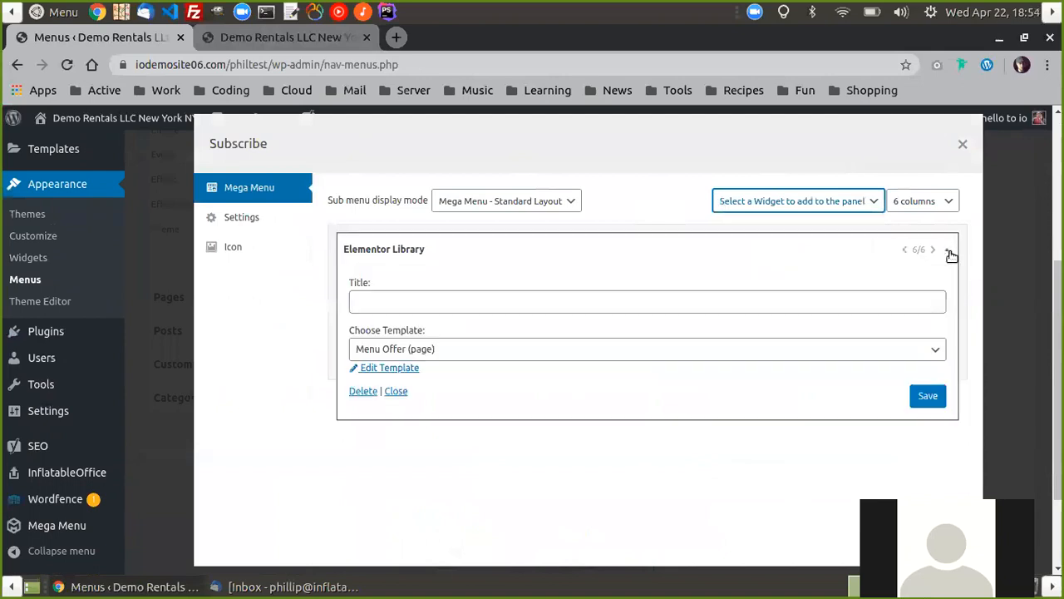
pyautogui.click(362, 391)
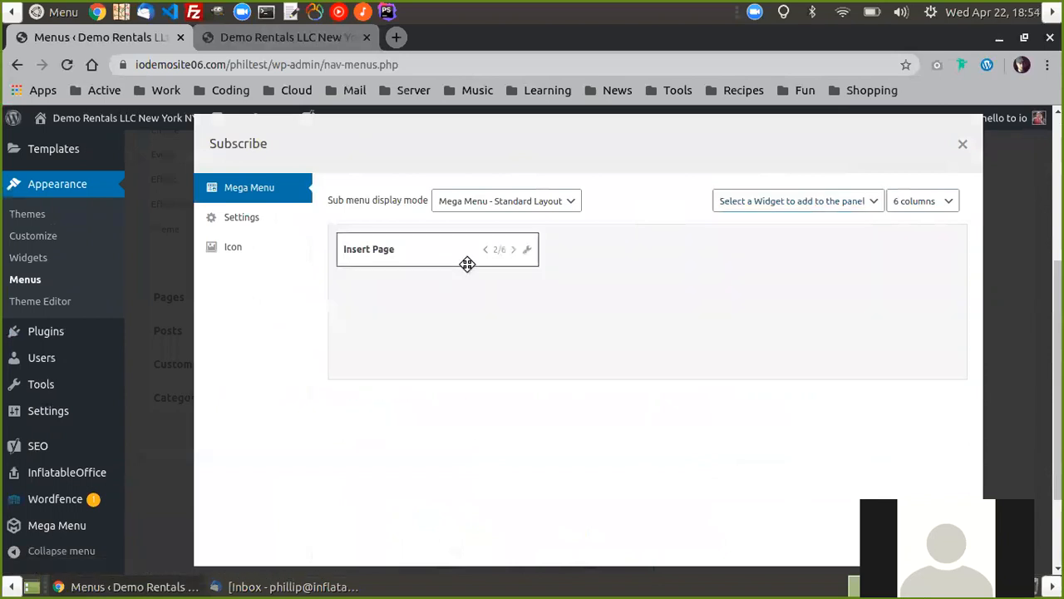
pyautogui.click(513, 250)
pyautogui.click(618, 250)
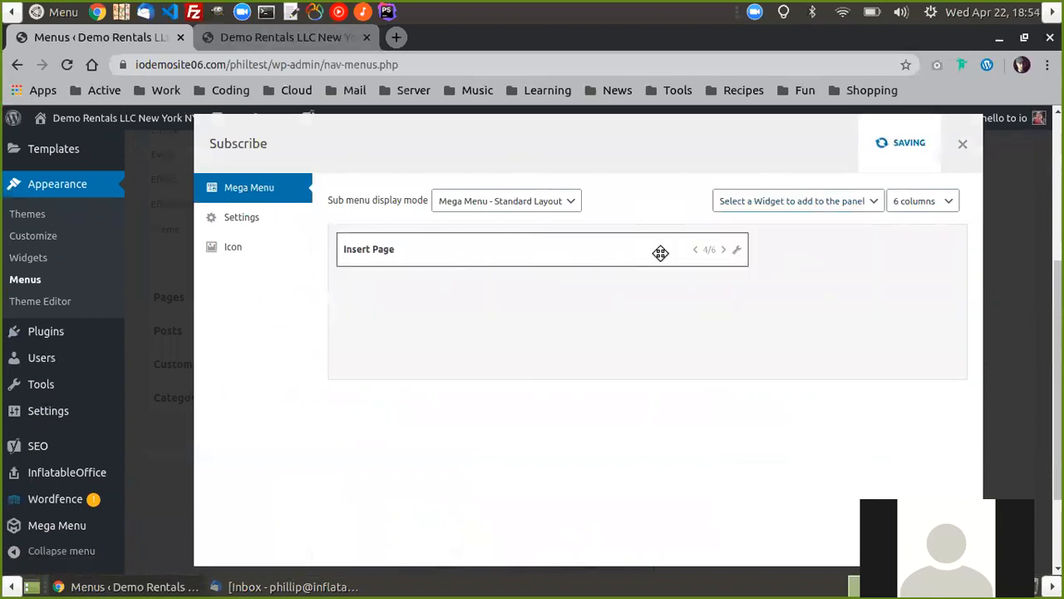
pyautogui.click(723, 250)
pyautogui.click(830, 250)
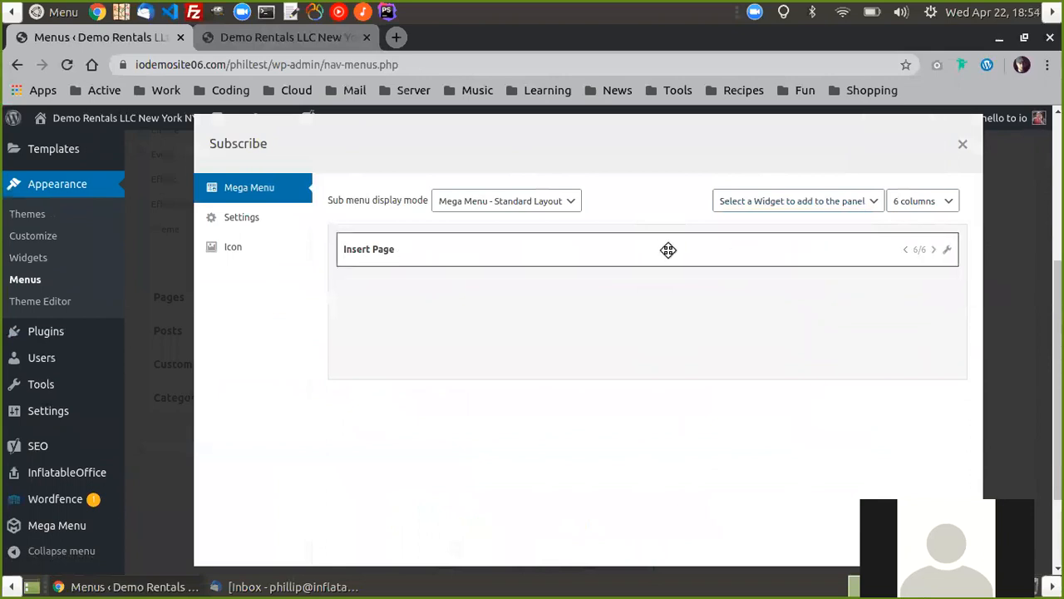
# Configure the Insert Page widget with the page slug specials and its display set to Content
pyautogui.click(944, 254)
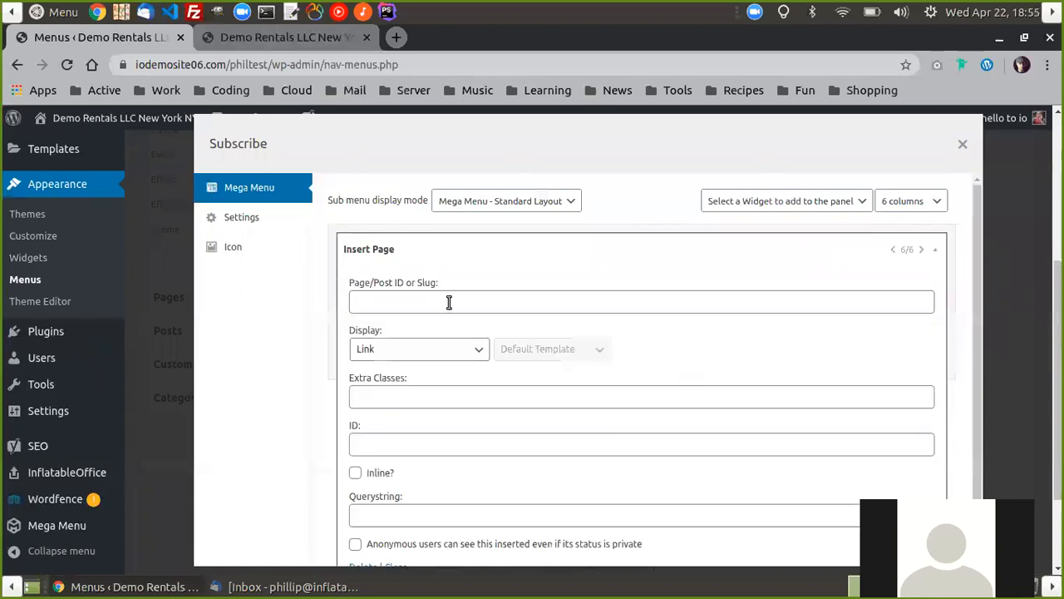
pyautogui.click(403, 302)
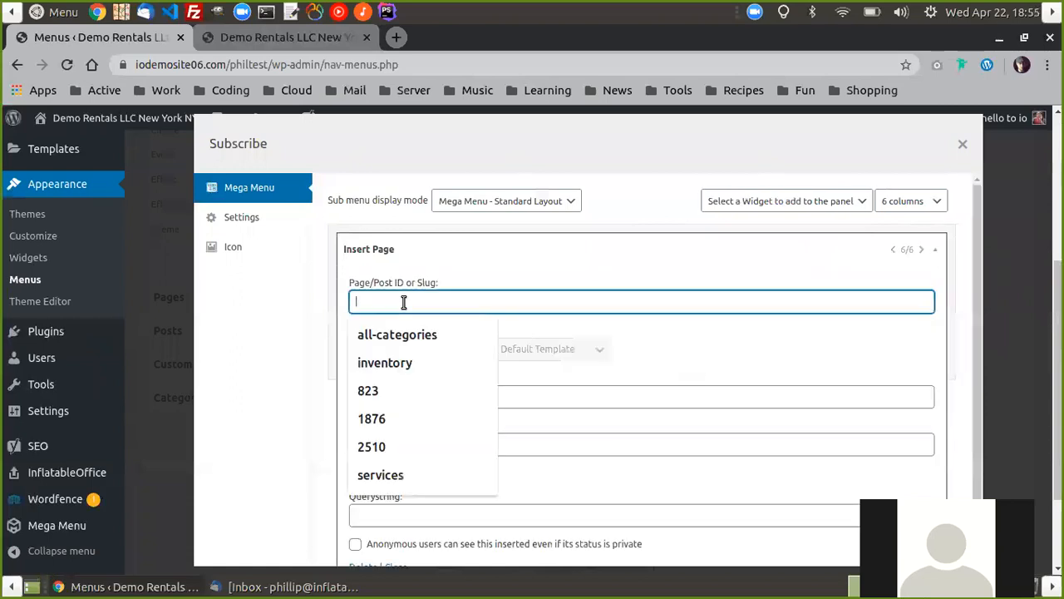
pyautogui.write('speciua')
pyautogui.press('BackSpace')
pyautogui.press('BackSpace')
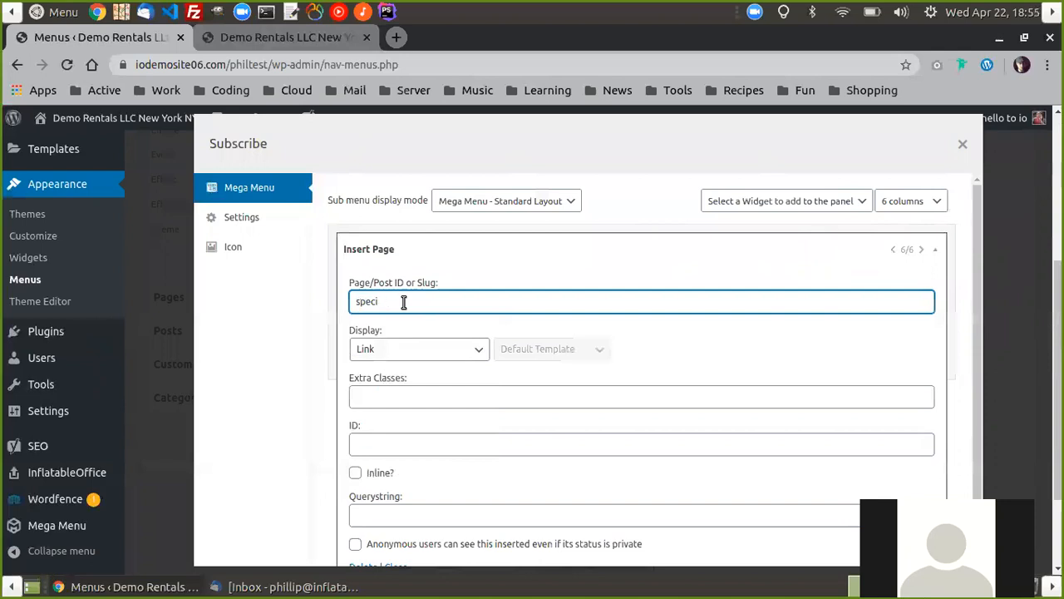
pyautogui.write('als')
pyautogui.click(398, 354)
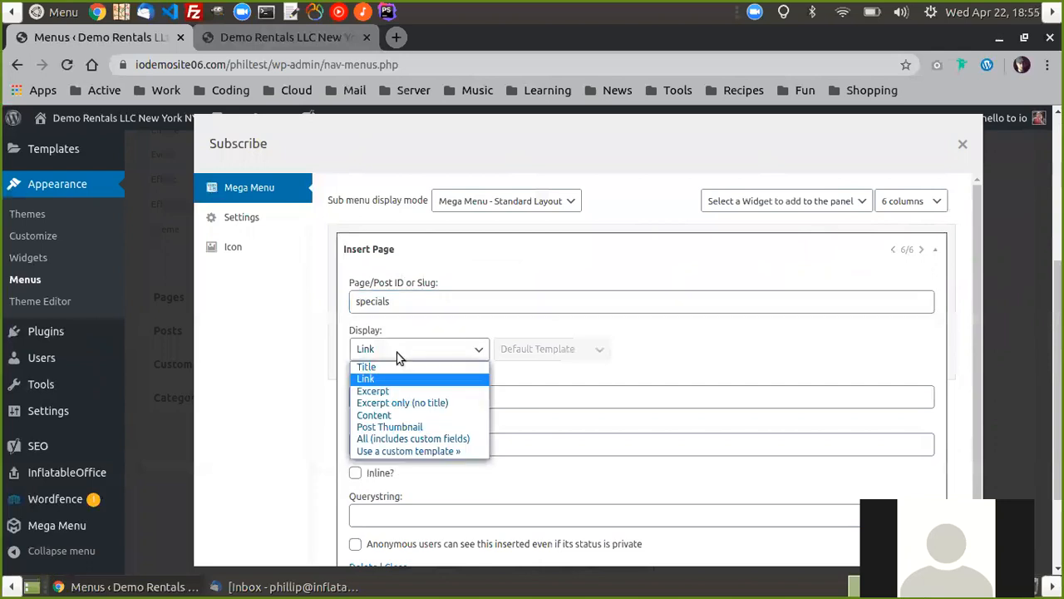
pyautogui.click(383, 417)
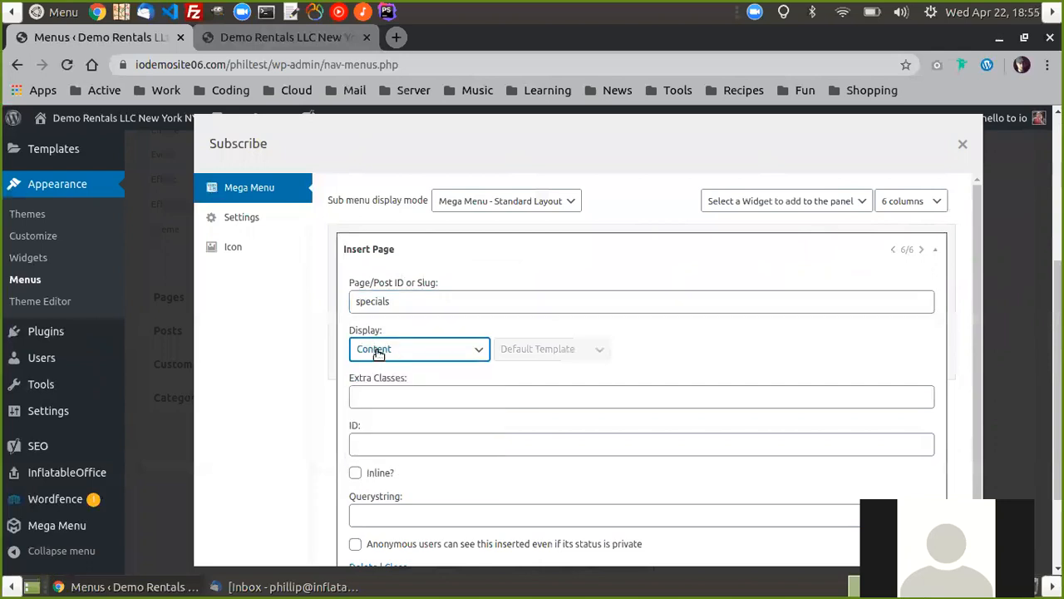
pyautogui.moveTo(980, 303); pyautogui.dragTo(973, 379)
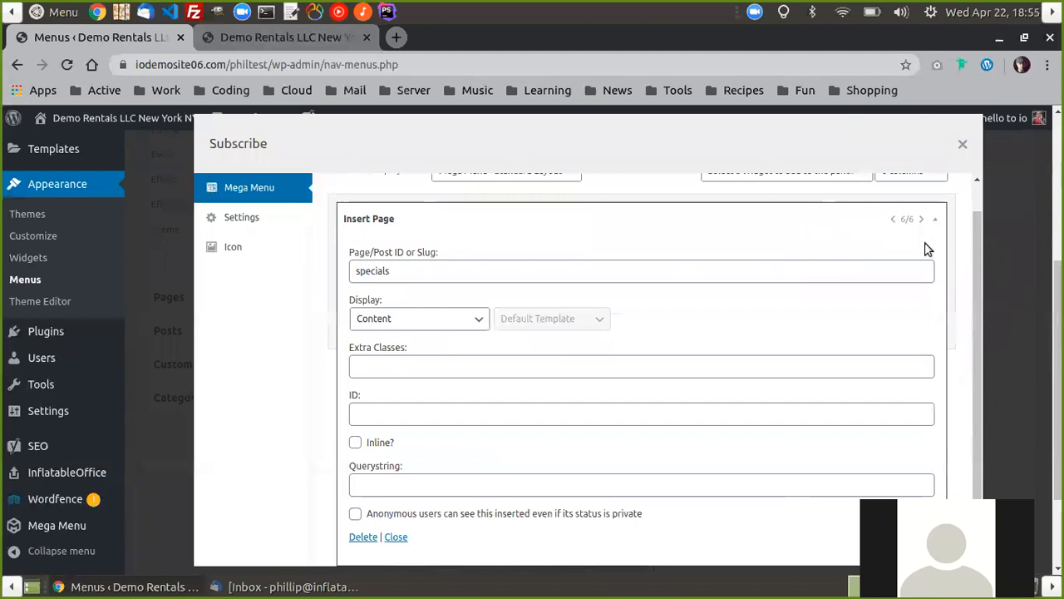
# Close the Subscribe mega menu settings and save the mock-nav menu
pyautogui.click(962, 144)
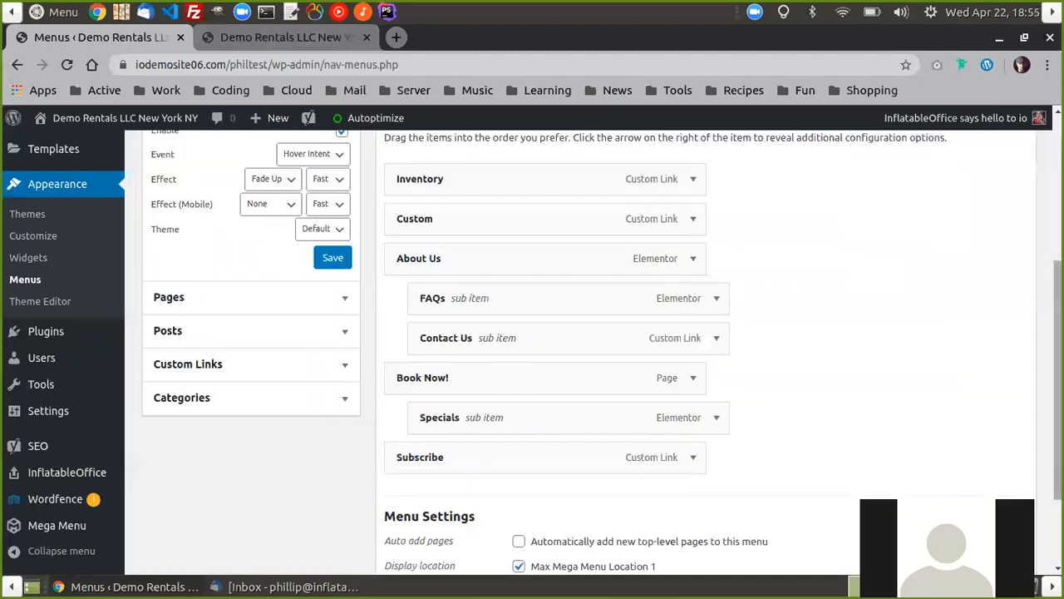
pyautogui.scroll(3, 1058, 333)
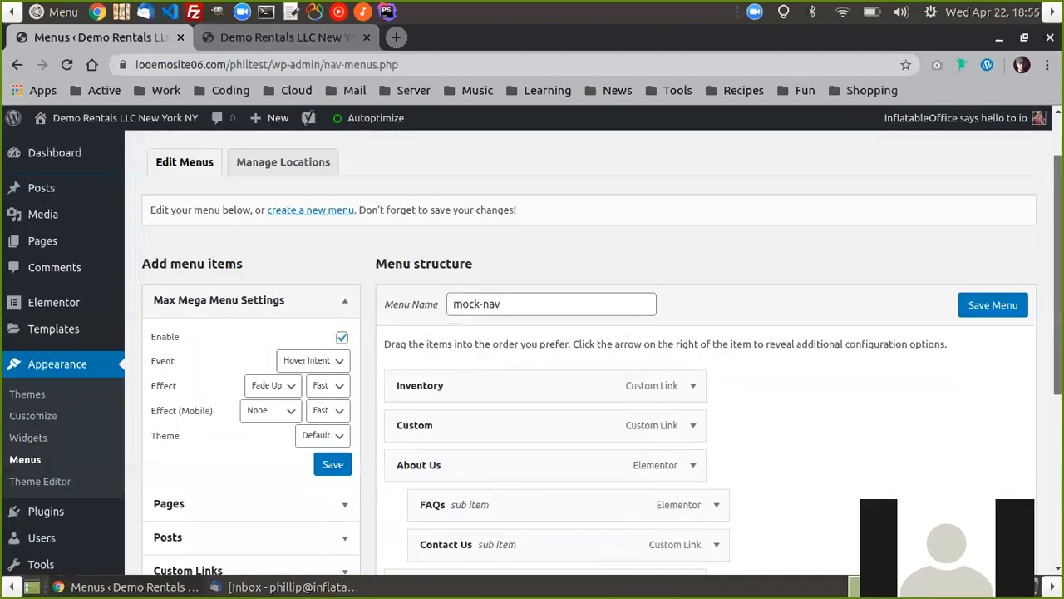
pyautogui.click(989, 305)
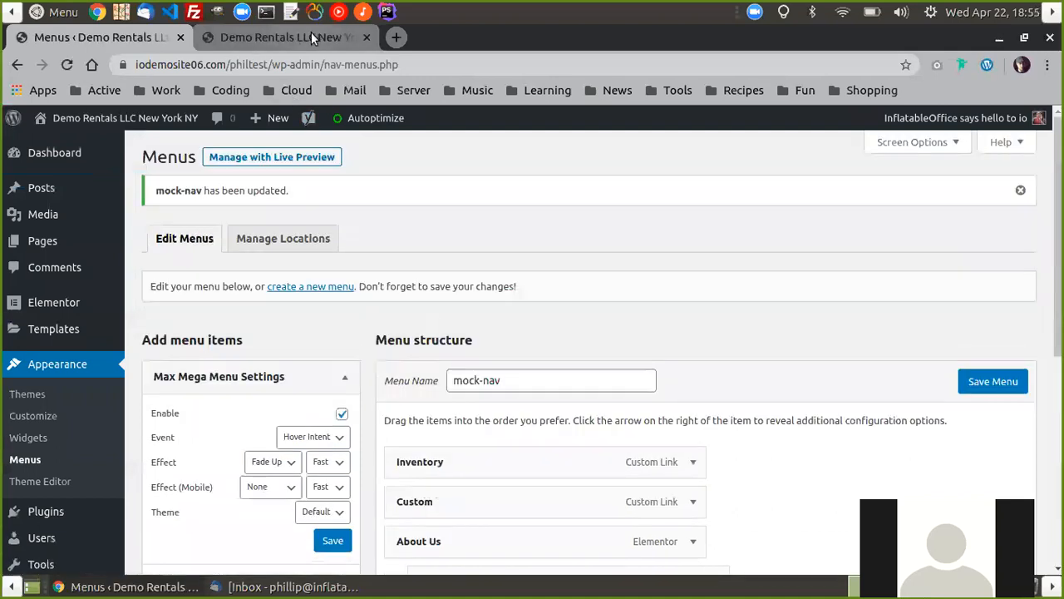
# Refresh the live site's home page and view the inserted page content in the Subscribe dropdown
pyautogui.click(307, 38)
pyautogui.click(65, 65)
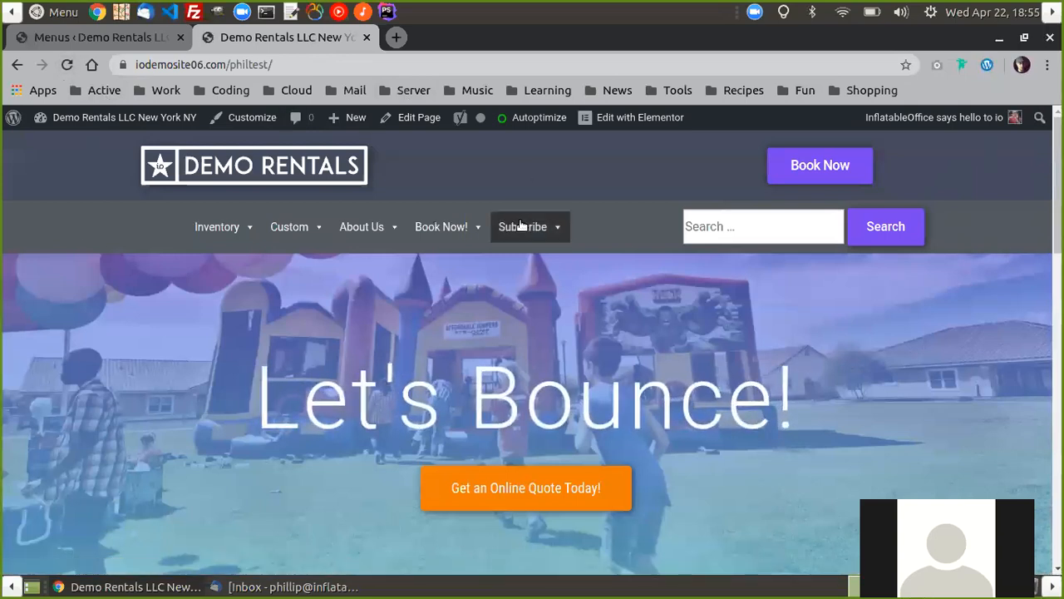
pyautogui.moveTo(522, 226)
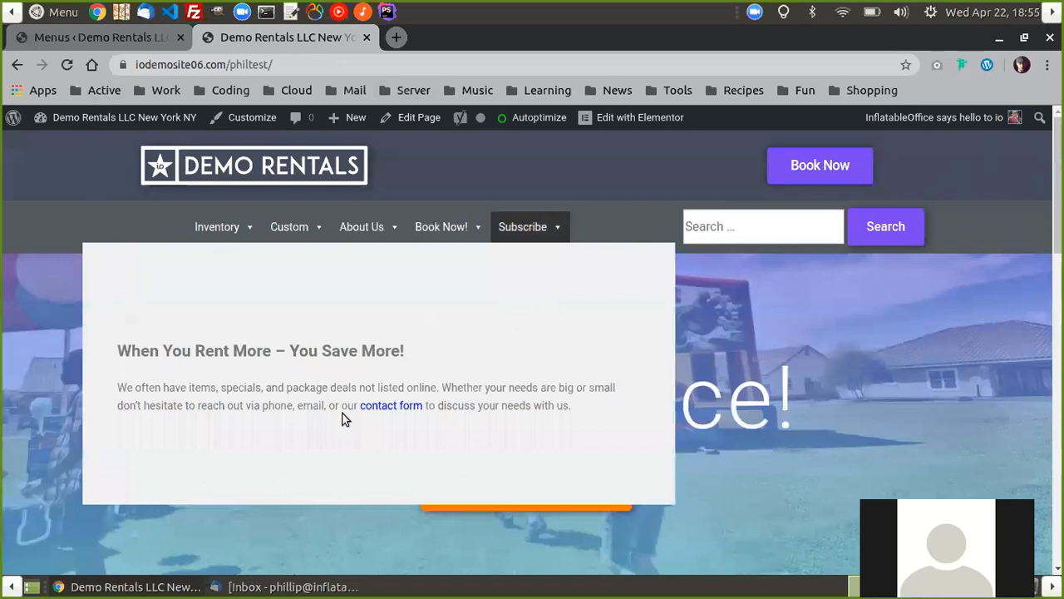
pyautogui.scroll(-3, 342, 418)
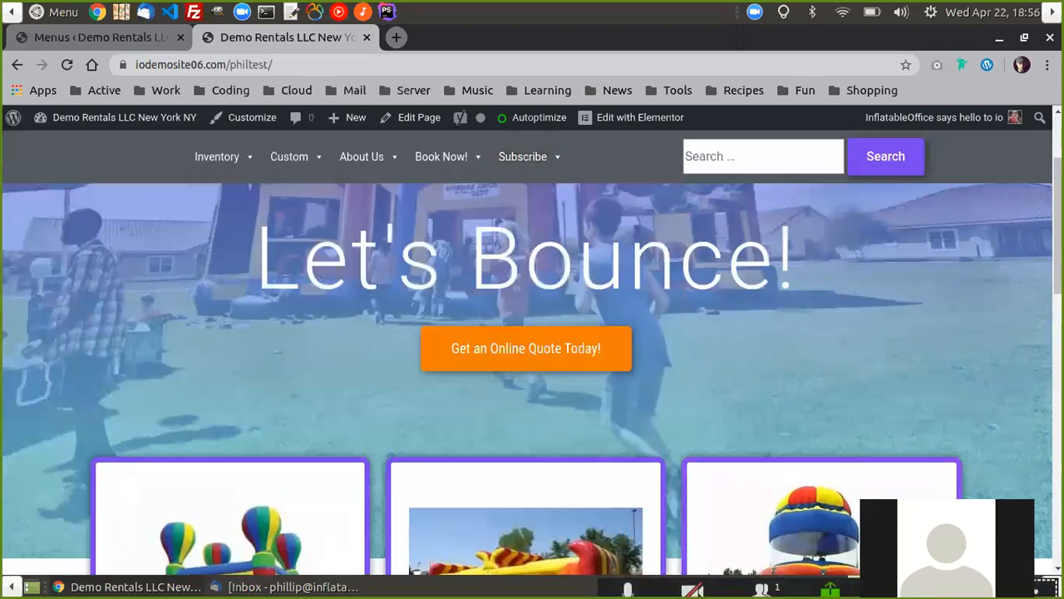
pyautogui.click(1036, 587)
pyautogui.click(948, 566)
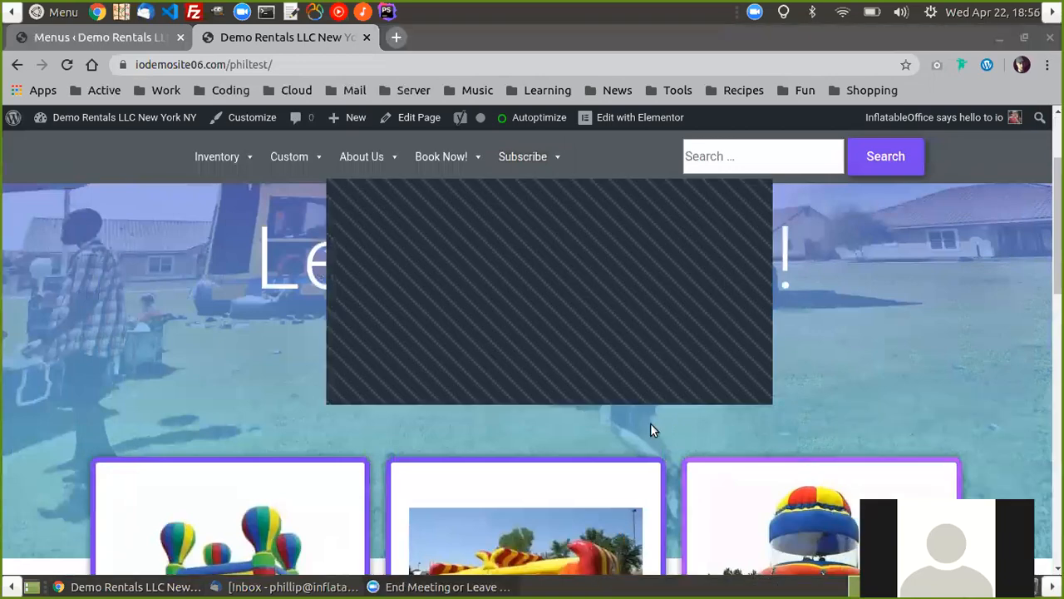